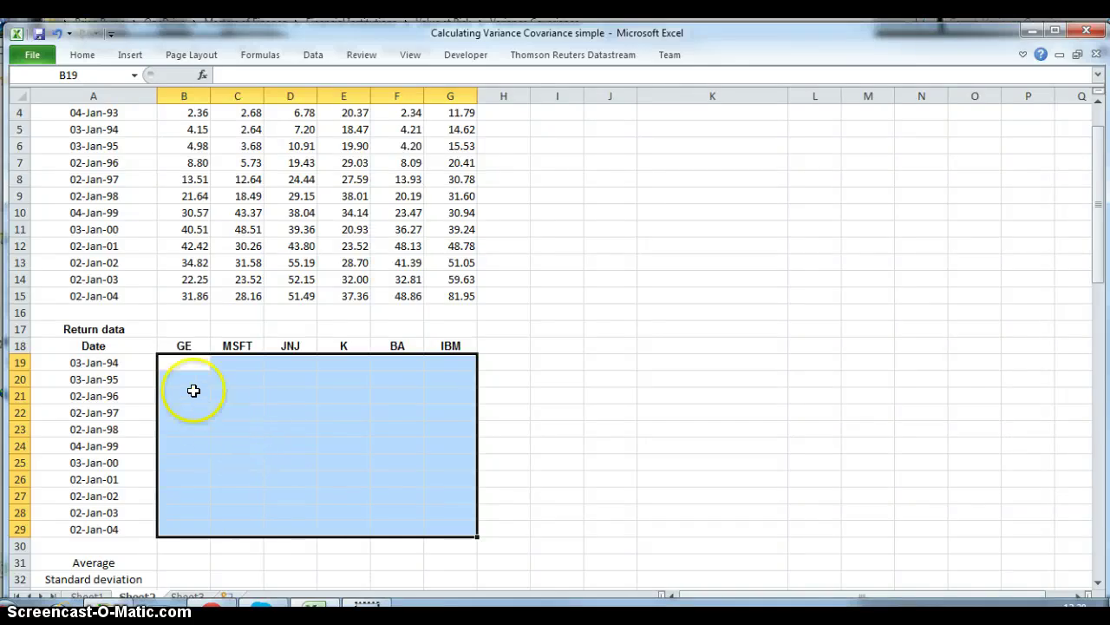
# Calculate GE's first log return in B19 with the formula =LN(B5/B4)
pyautogui.click(177, 362)
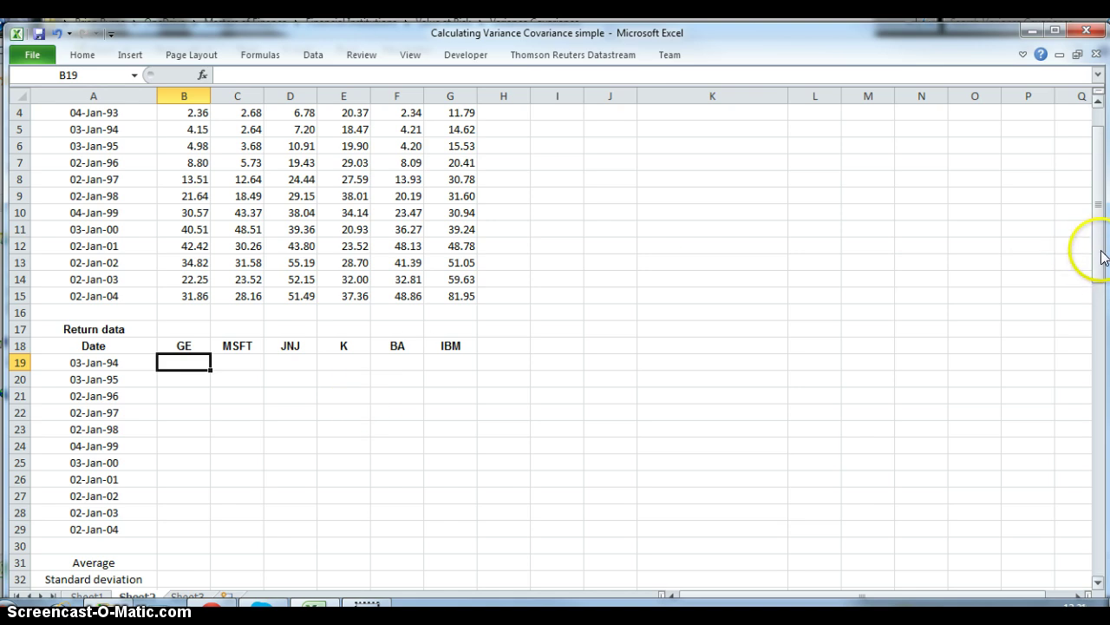
pyautogui.moveTo(1097, 251); pyautogui.dragTo(1099, 211)
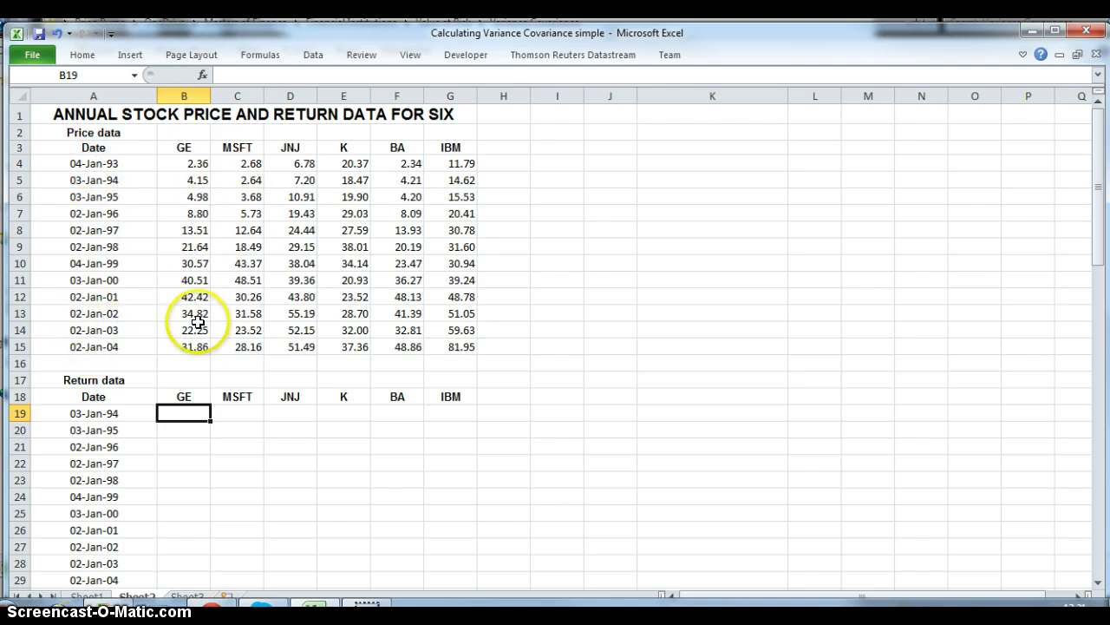
pyautogui.moveTo(174, 165); pyautogui.dragTo(174, 346)
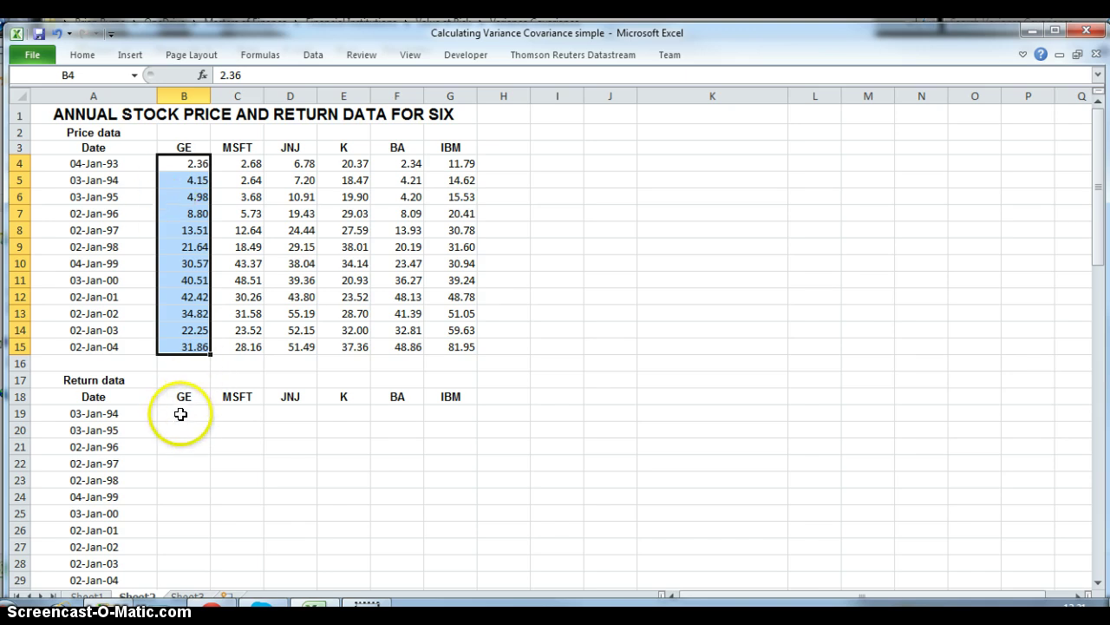
pyautogui.click(182, 413)
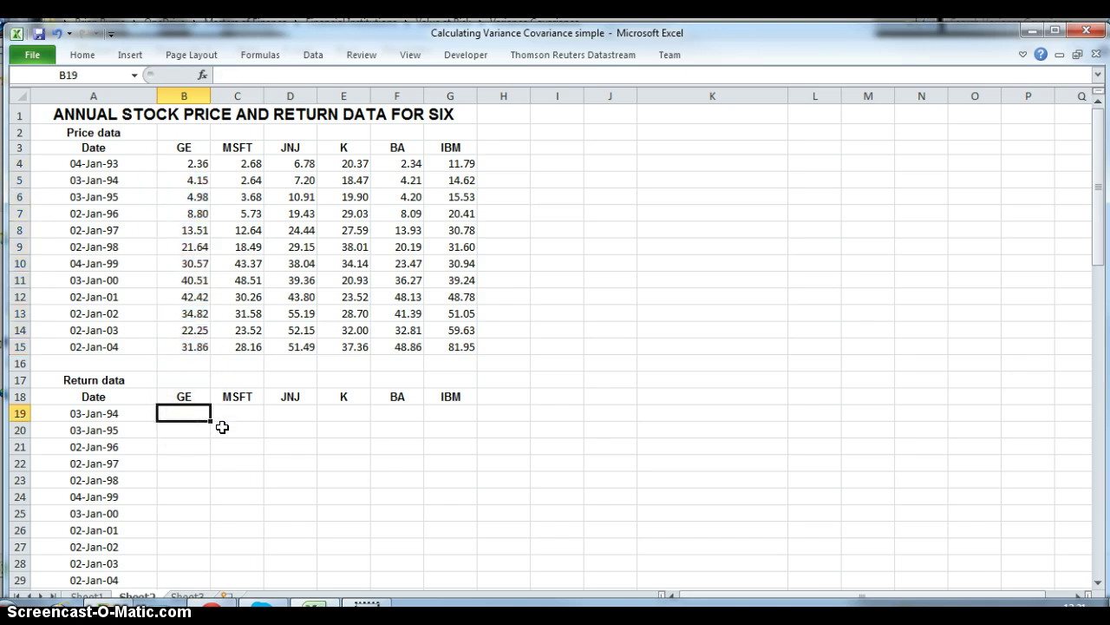
pyautogui.write('=ln')
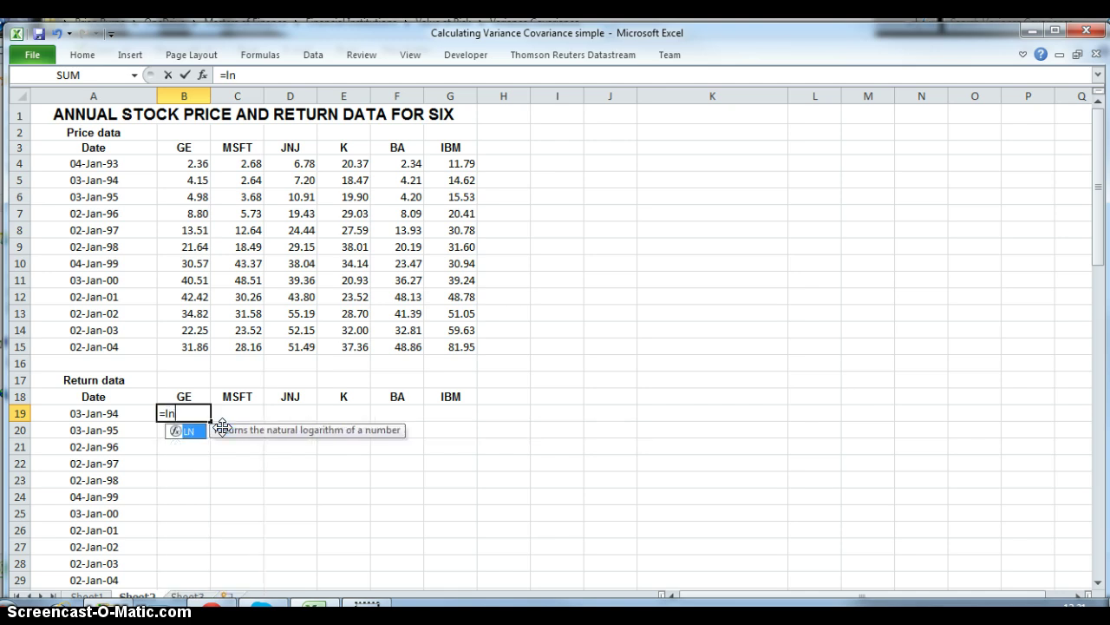
pyautogui.write('(')
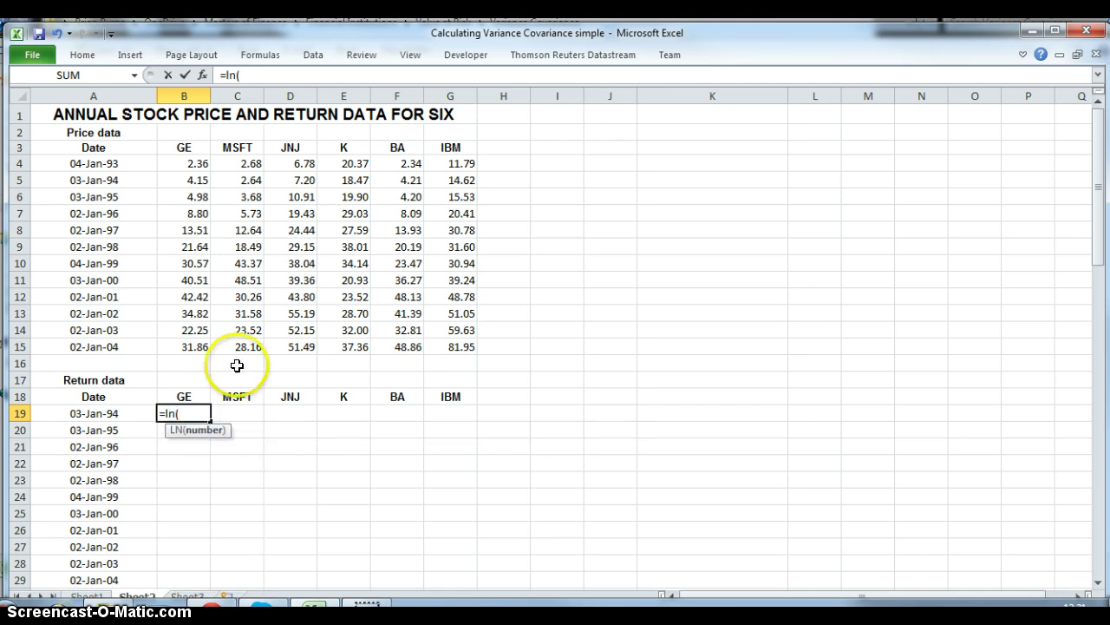
pyautogui.click(193, 179)
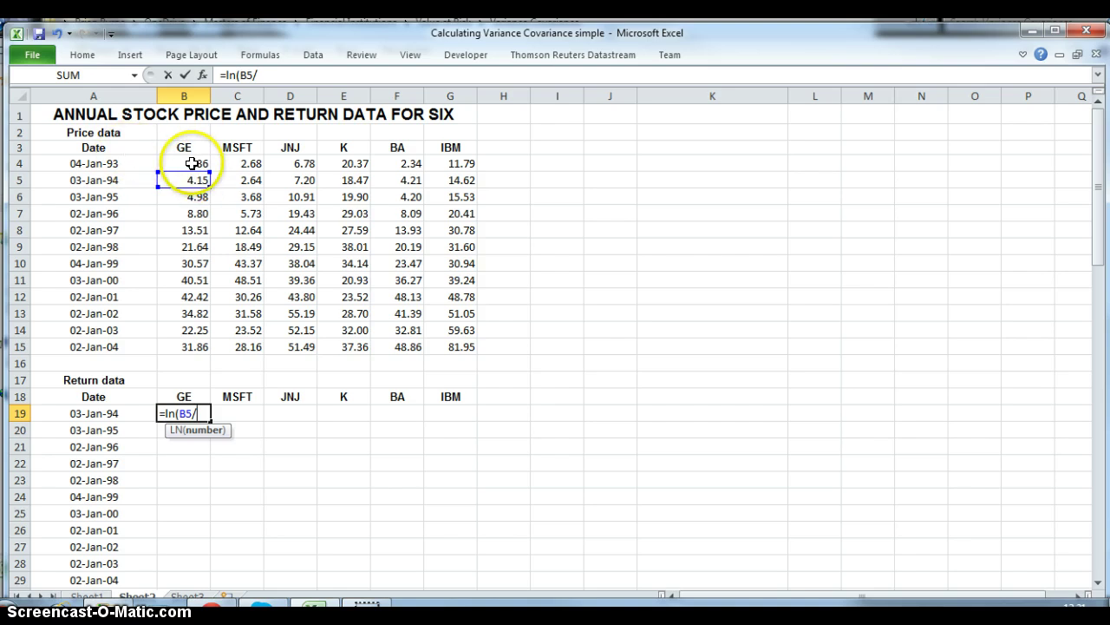
pyautogui.click(195, 164)
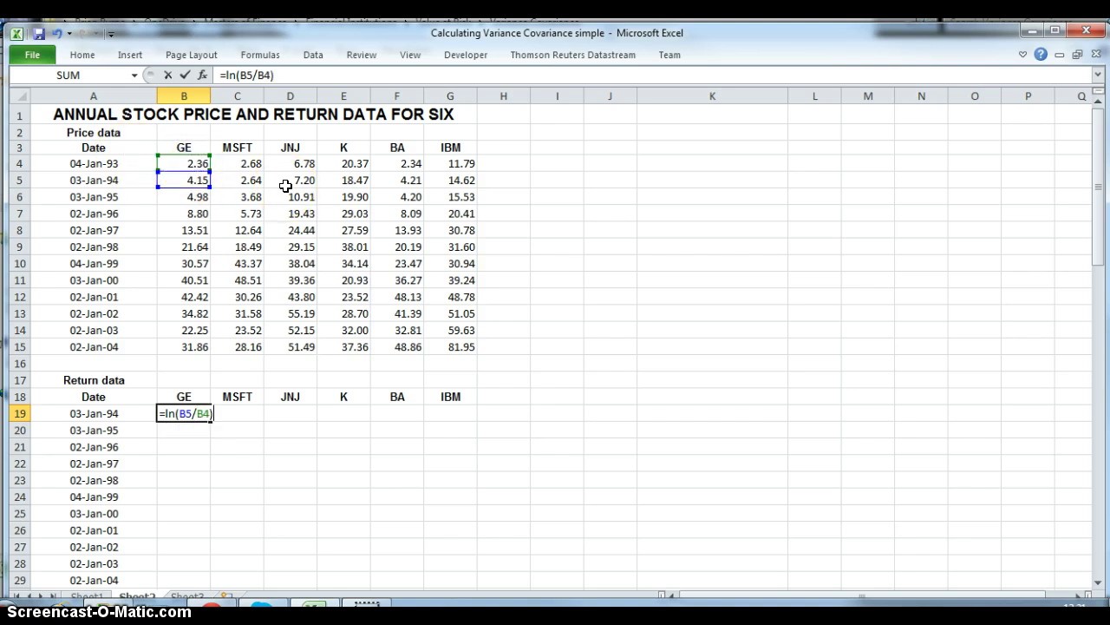
pyautogui.press('Return')
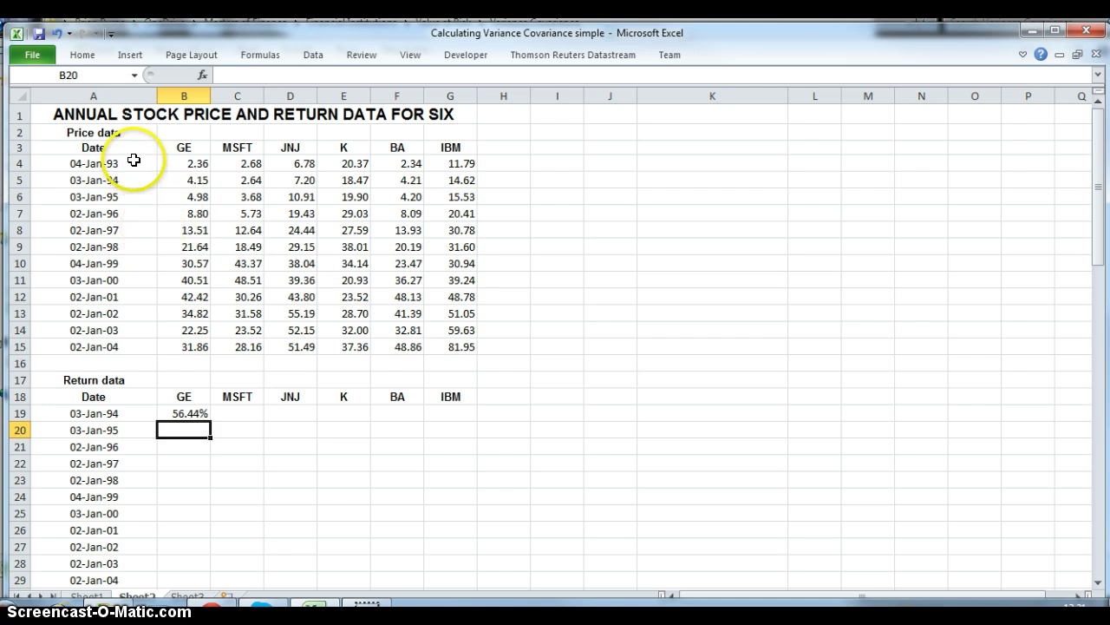
# Copy the log return formula from B19 down to row 29 and across to column G for all six stocks
pyautogui.click(193, 415)
pyautogui.moveTo(210, 422); pyautogui.dragTo(196, 544)
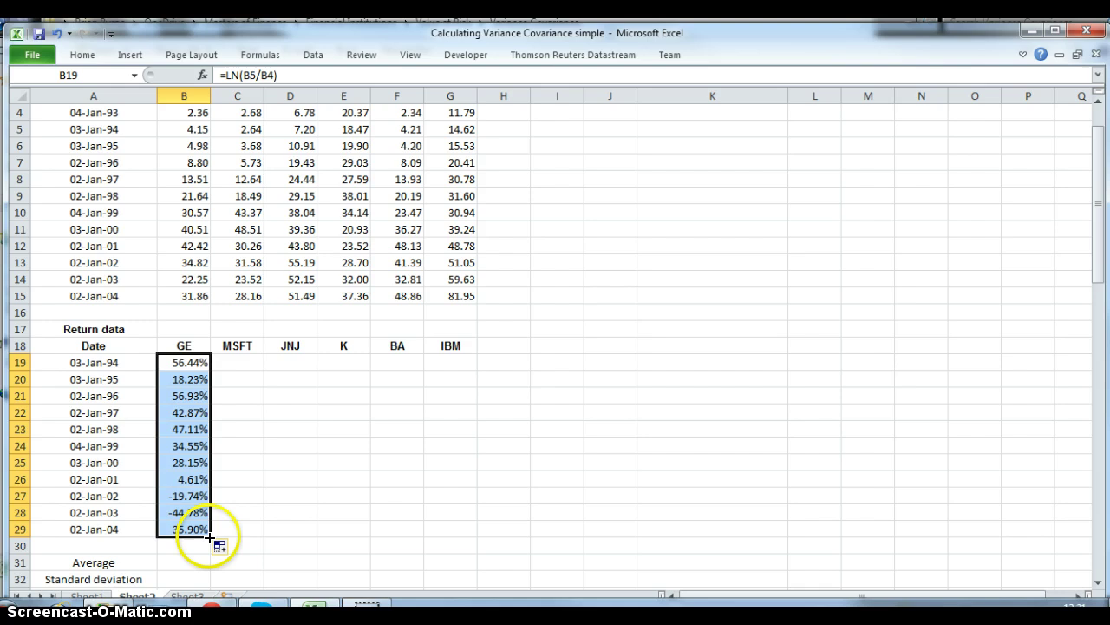
pyautogui.moveTo(211, 537); pyautogui.dragTo(453, 531)
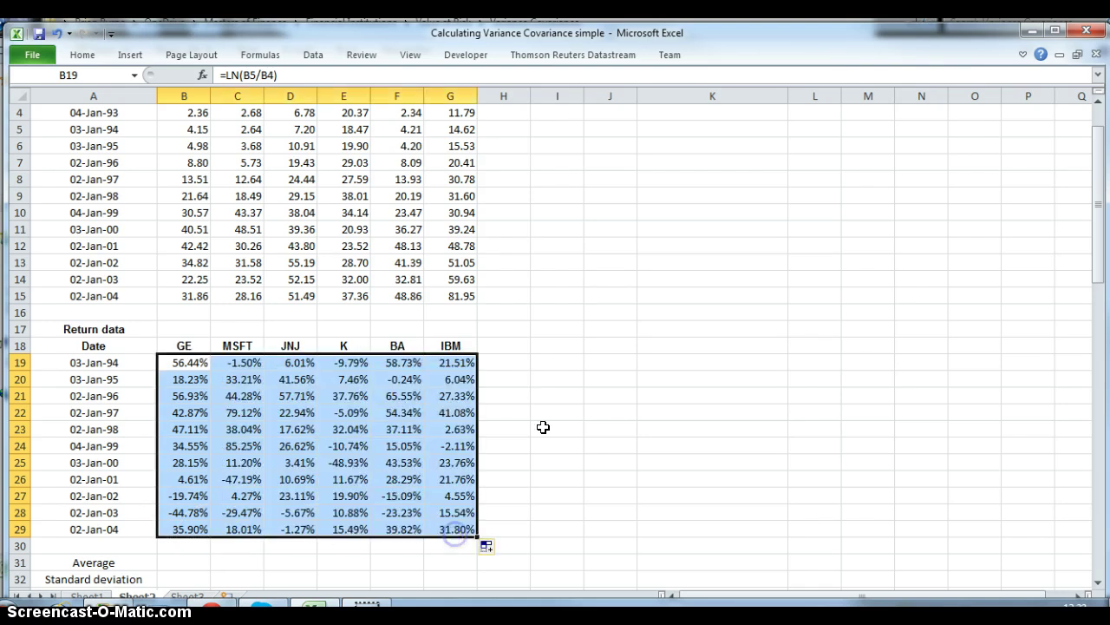
# Calculate the average GE return in B31 with =AVERAGE(B19:B29) and copy the formula across to G31
pyautogui.scroll(1, 558, 276)
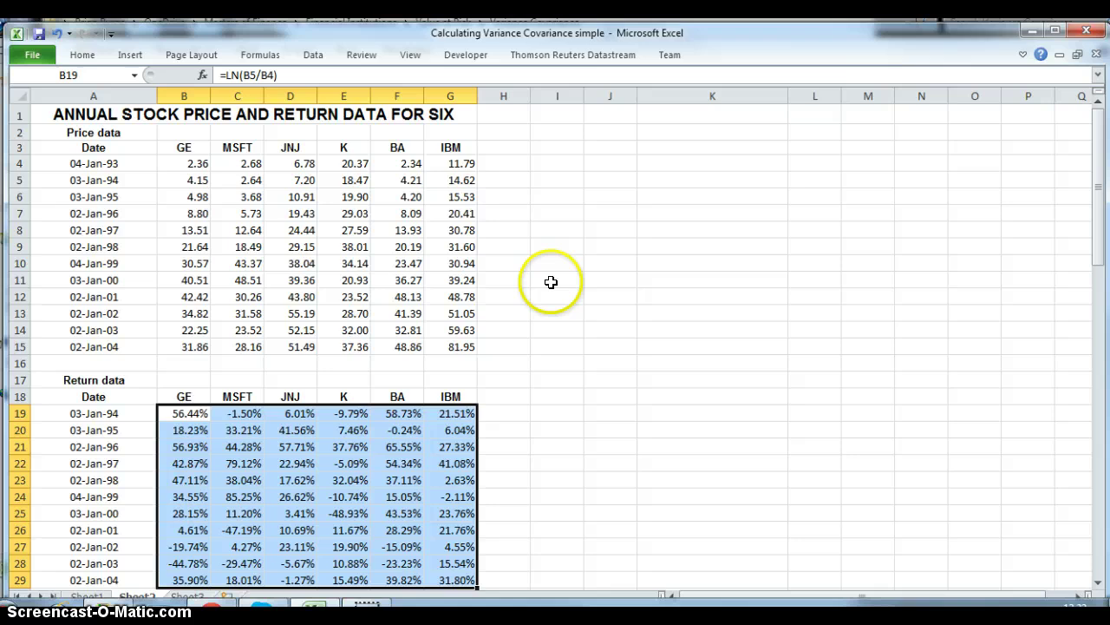
pyautogui.scroll(-4, 548, 282)
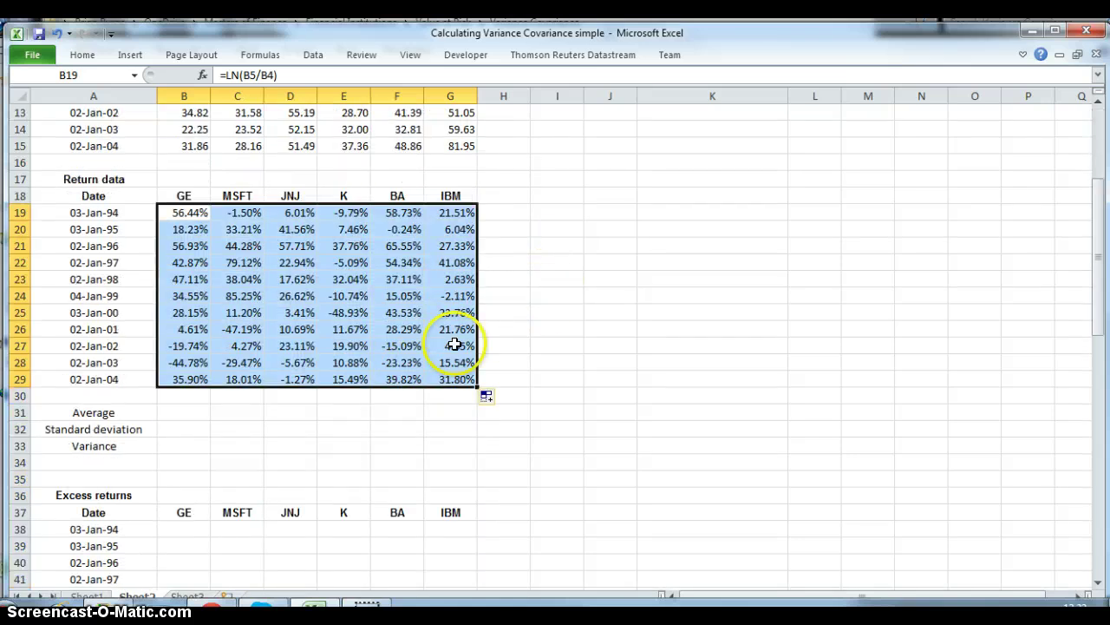
pyautogui.click(180, 409)
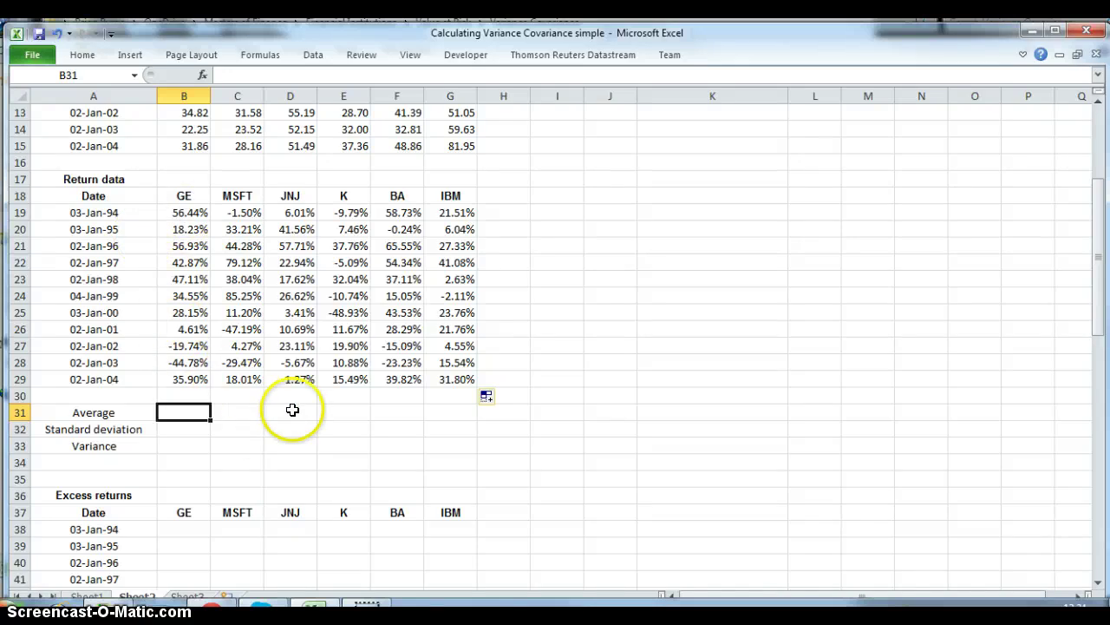
pyautogui.write('=ava')
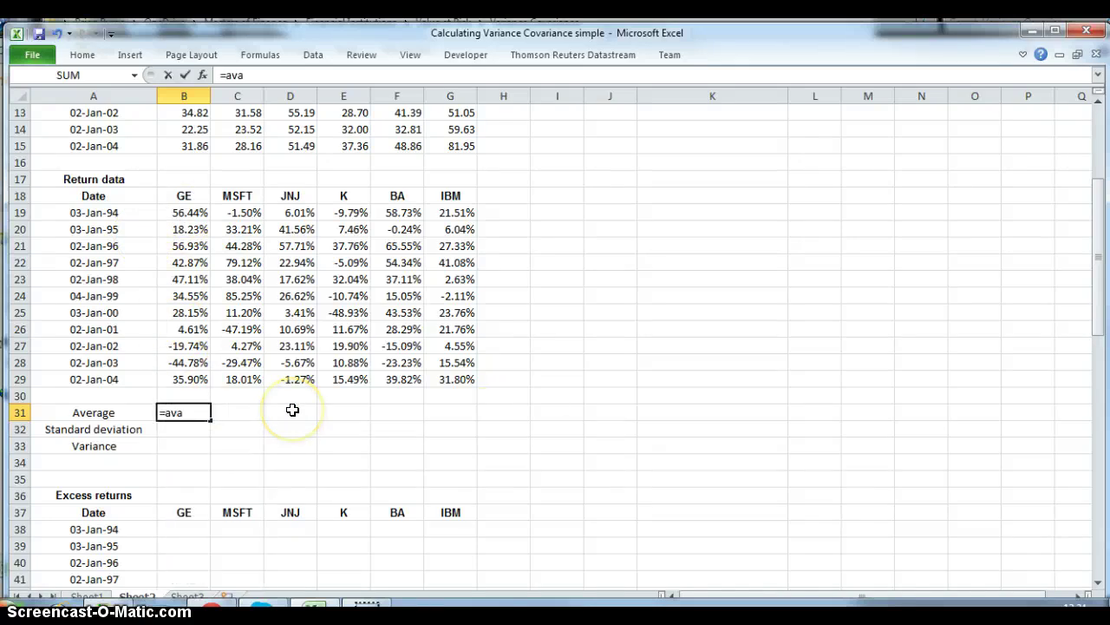
pyautogui.press('BackSpace')
pyautogui.write('erage')
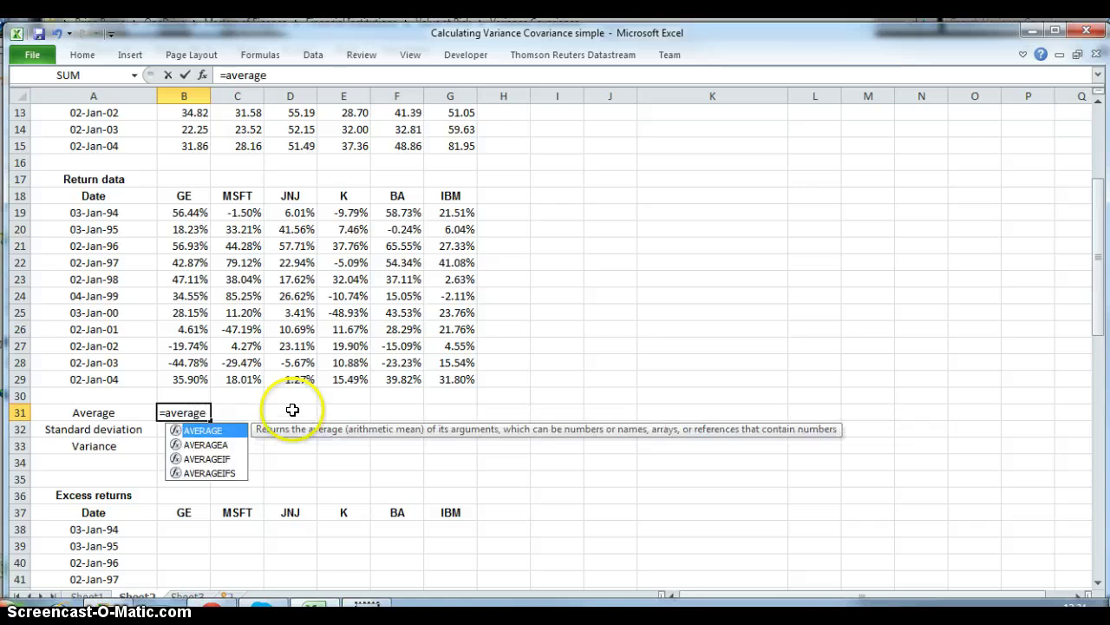
pyautogui.write('(')
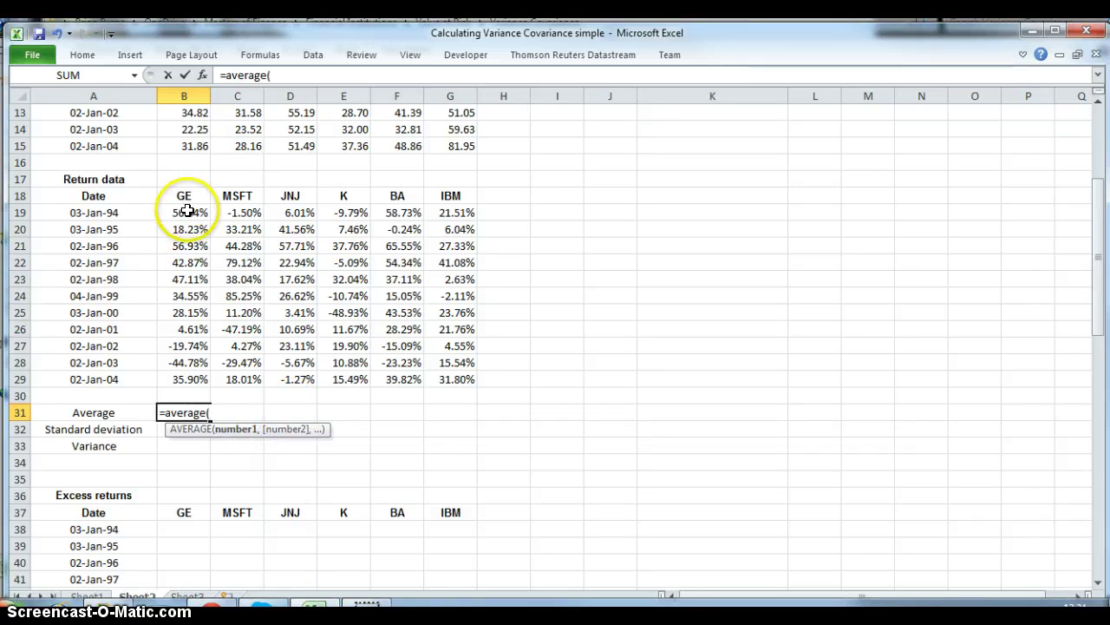
pyautogui.moveTo(187, 210); pyautogui.dragTo(188, 379)
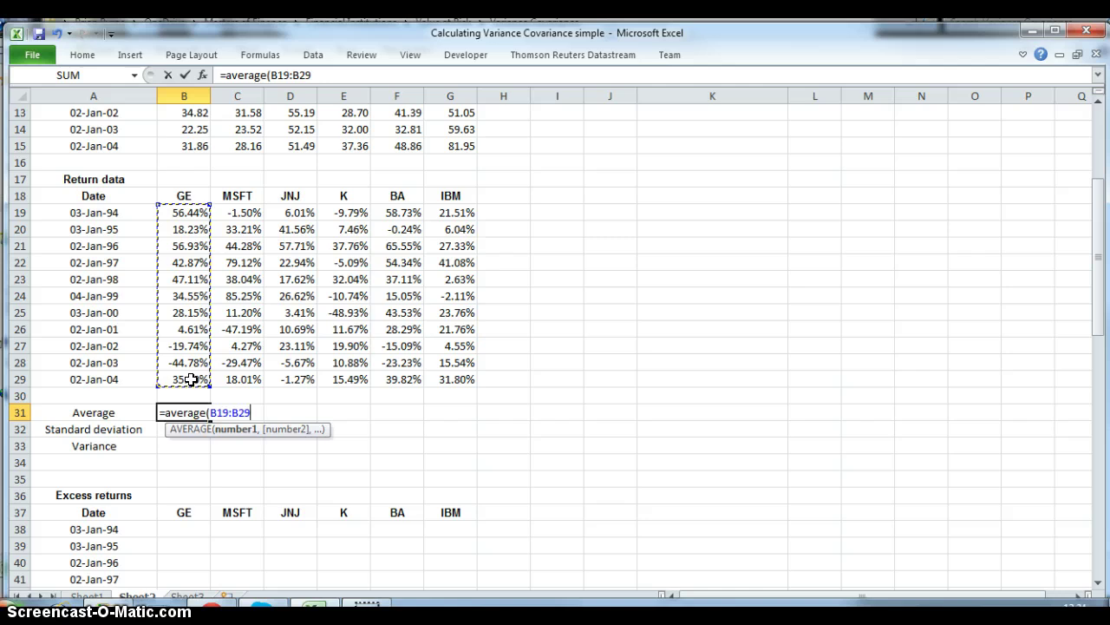
pyautogui.write(')')
pyautogui.press('Return')
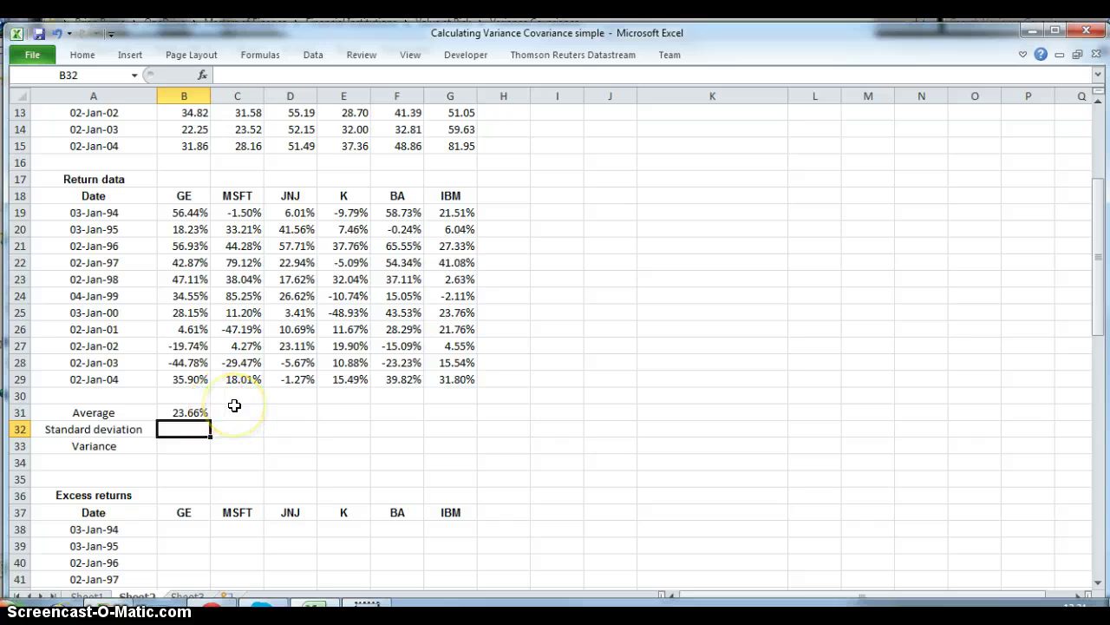
pyautogui.click(196, 411)
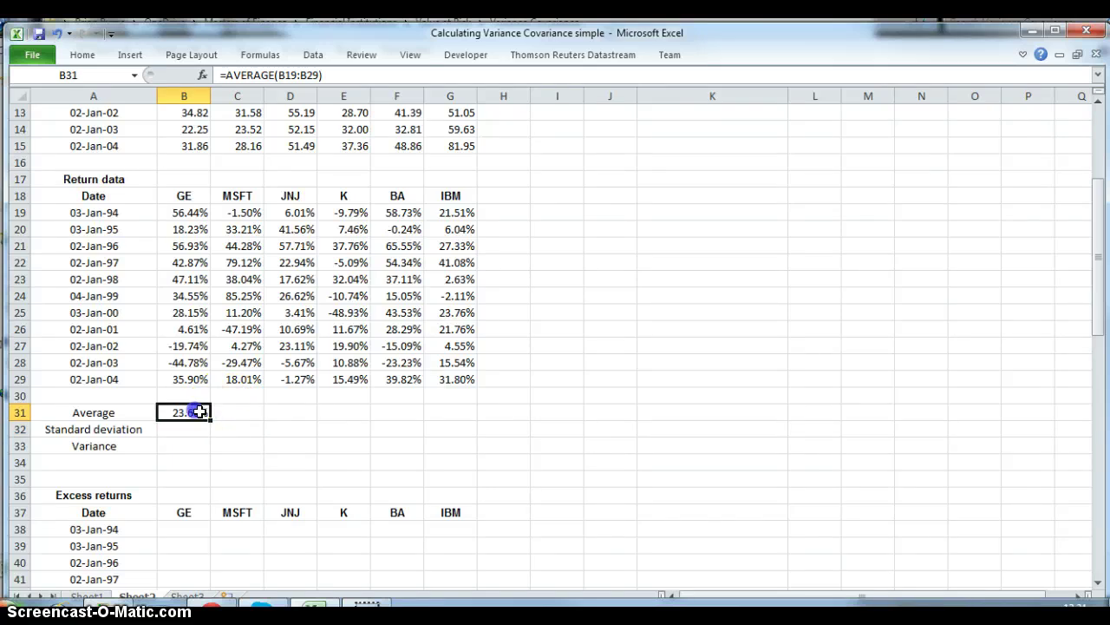
pyautogui.moveTo(210, 422); pyautogui.dragTo(460, 433)
# Calculate the standard deviation of GE's returns in B32 with =STDEV(B19:B29) and copy the formula across to G32
pyautogui.click(180, 431)
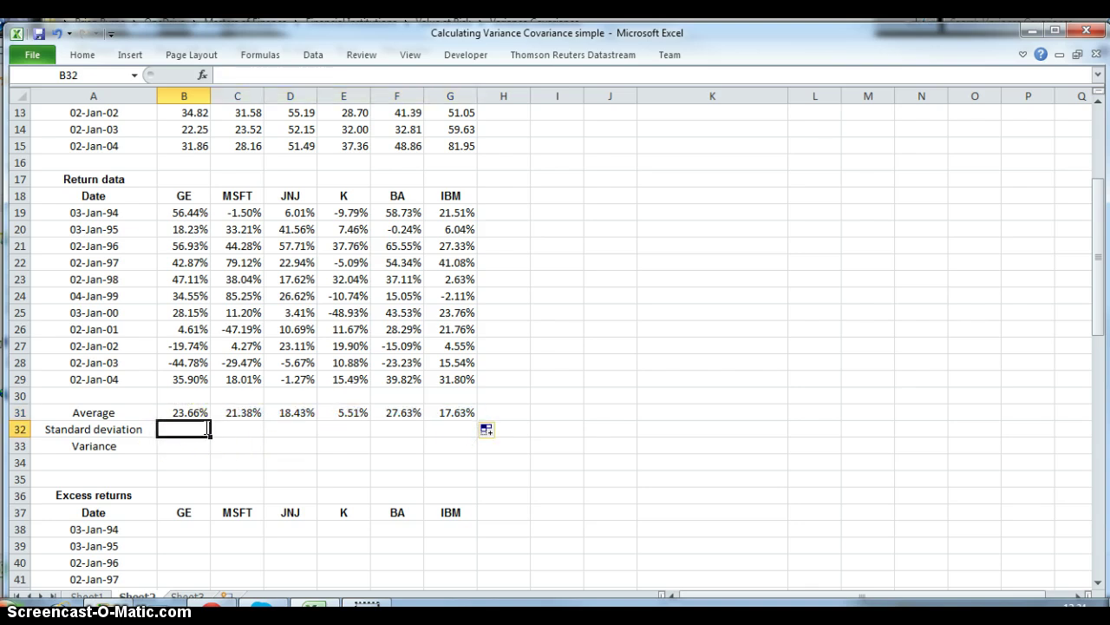
pyautogui.write('=s')
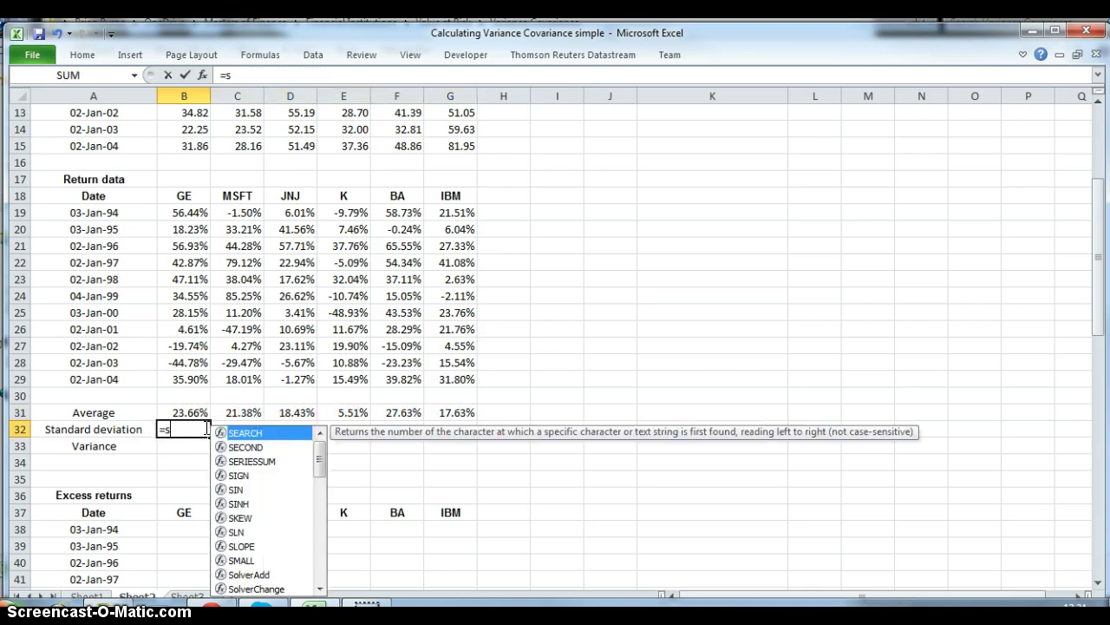
pyautogui.write('tdev(')
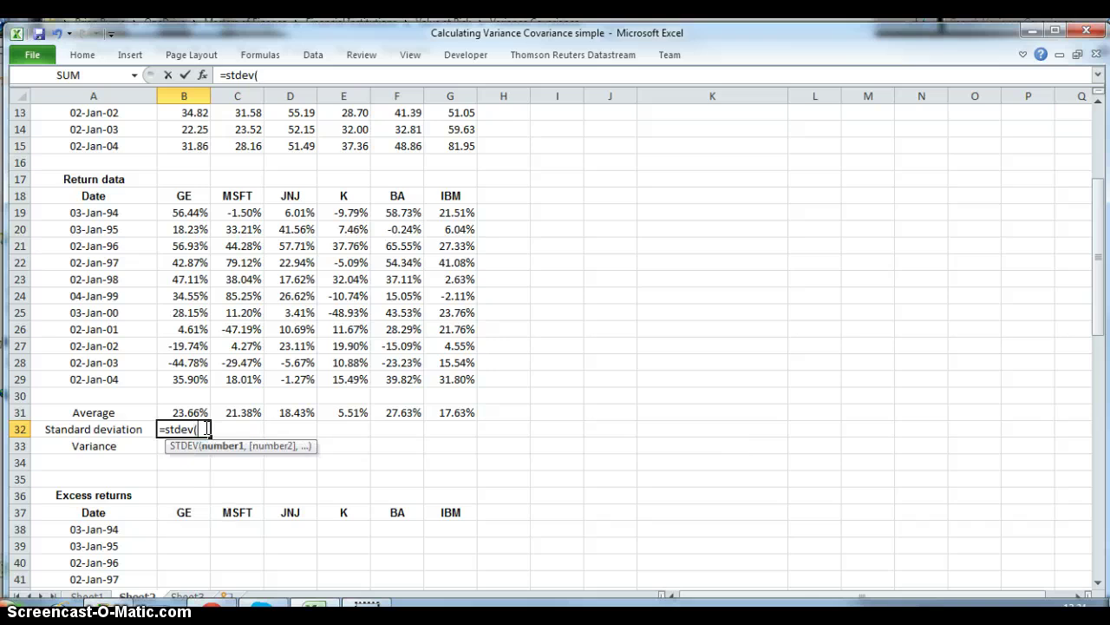
pyautogui.moveTo(180, 213); pyautogui.dragTo(178, 379)
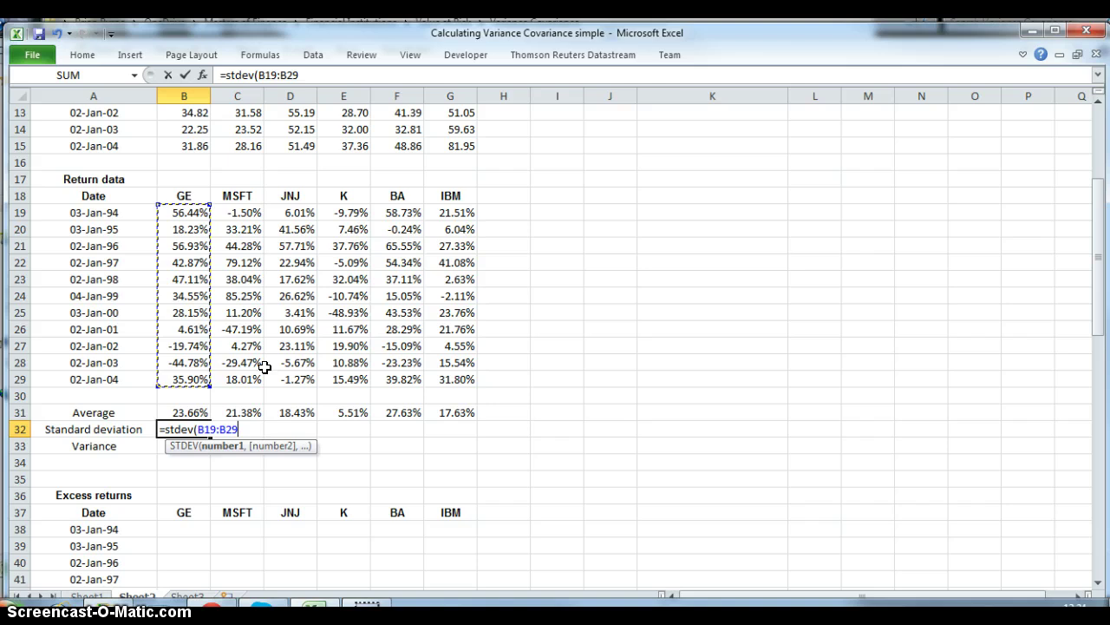
pyautogui.write(')')
pyautogui.press('Return')
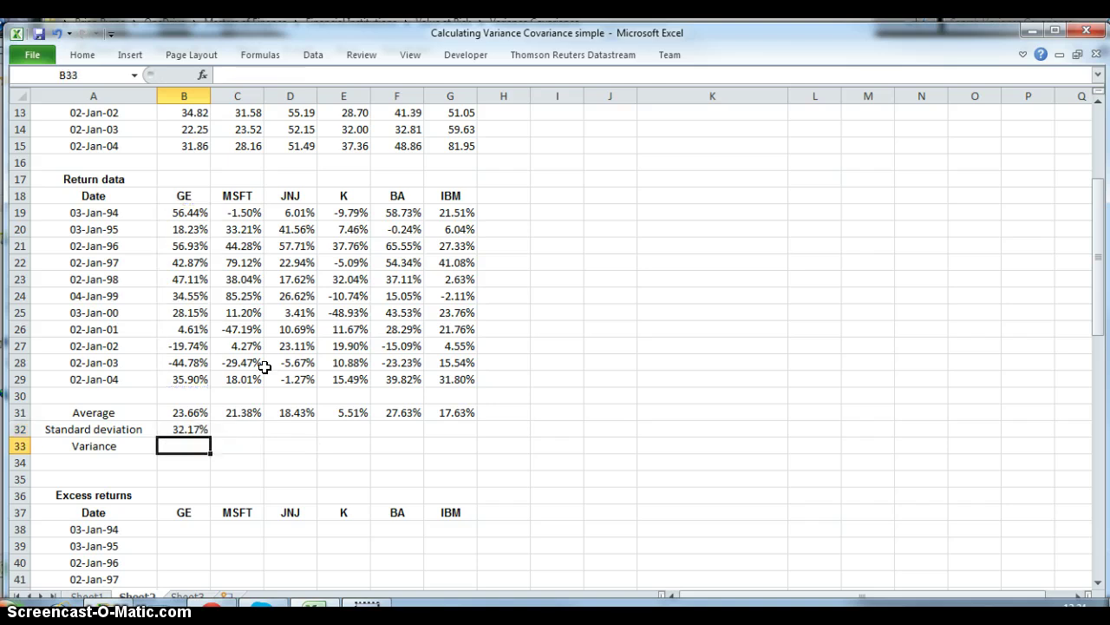
pyautogui.click(193, 428)
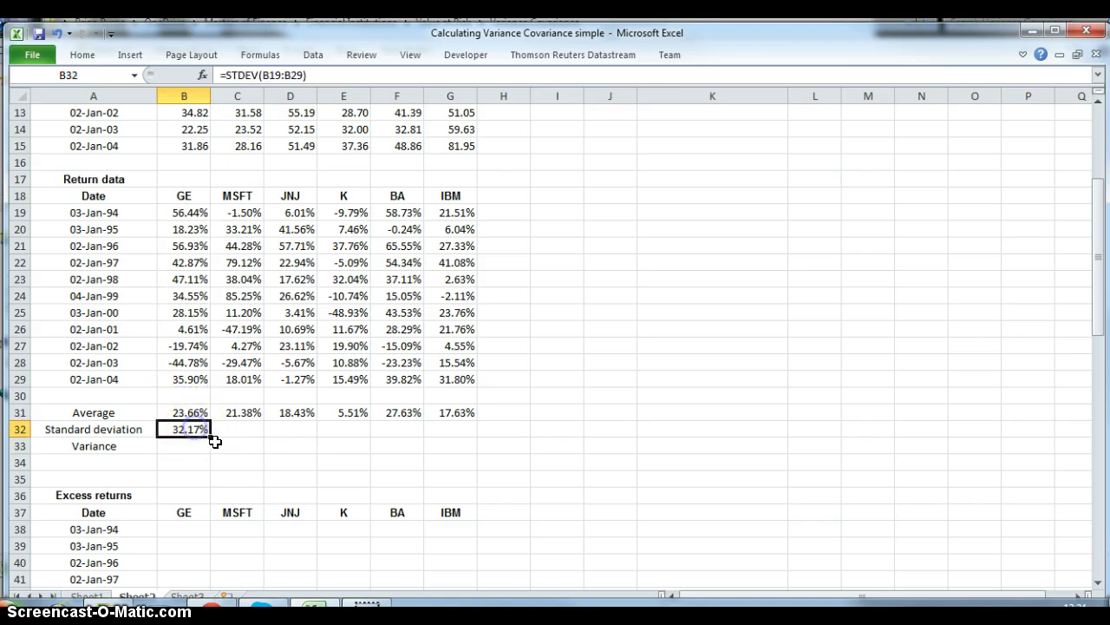
pyautogui.moveTo(221, 439); pyautogui.dragTo(452, 439)
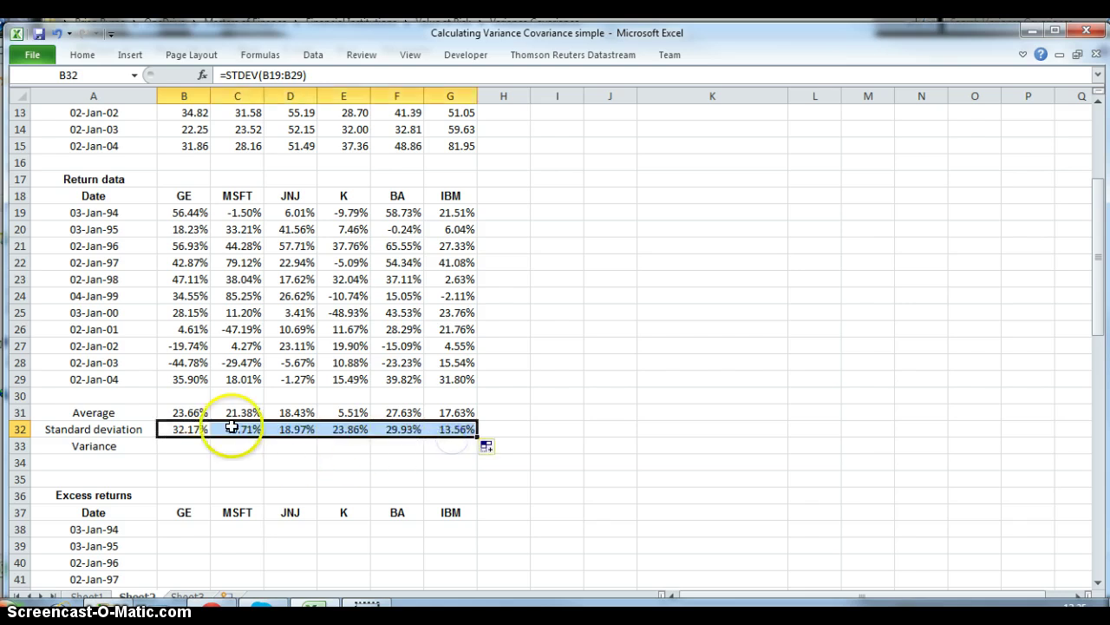
# Calculate the variance of GE's returns in B33 with =VAR(B19:B29) and copy the formula across to G33
pyautogui.click(176, 445)
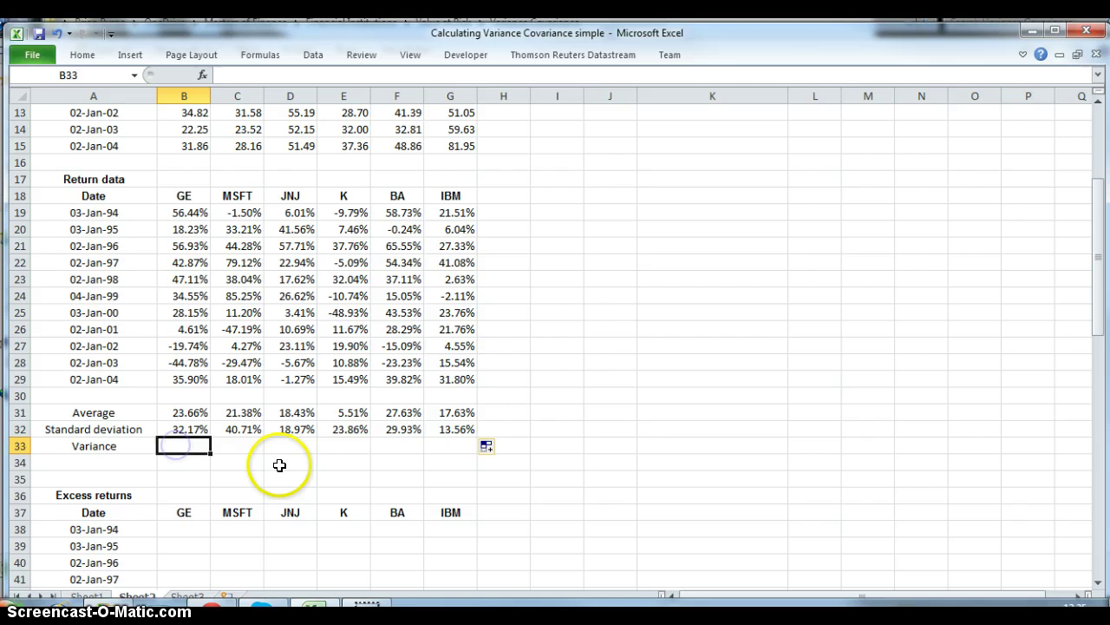
pyautogui.write('=varian')
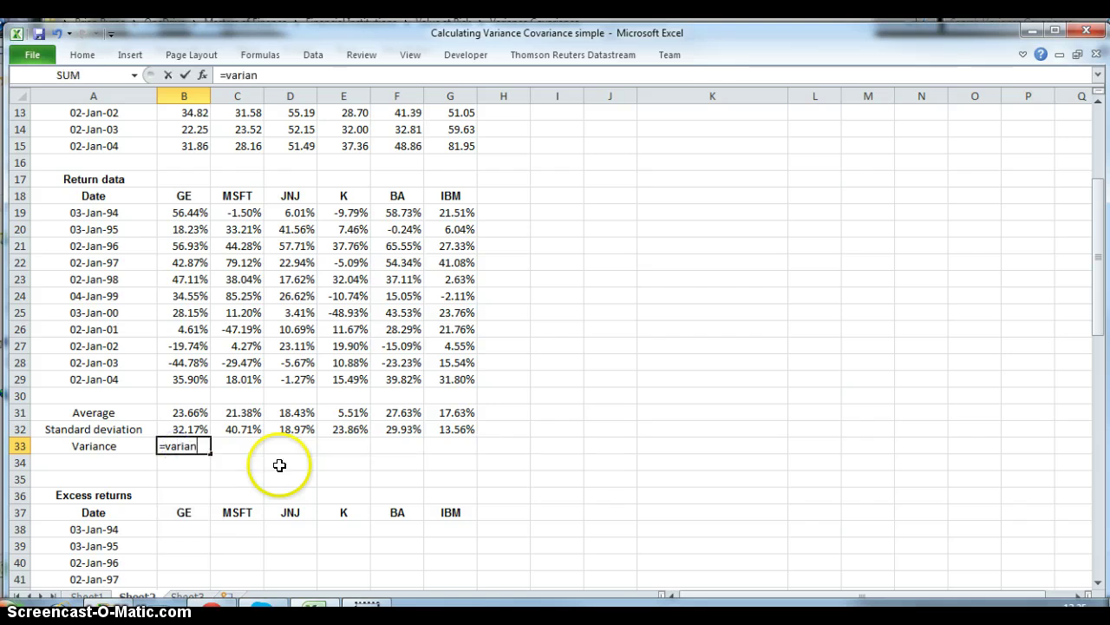
pyautogui.press('BackSpace')
pyautogui.press('BackSpace')
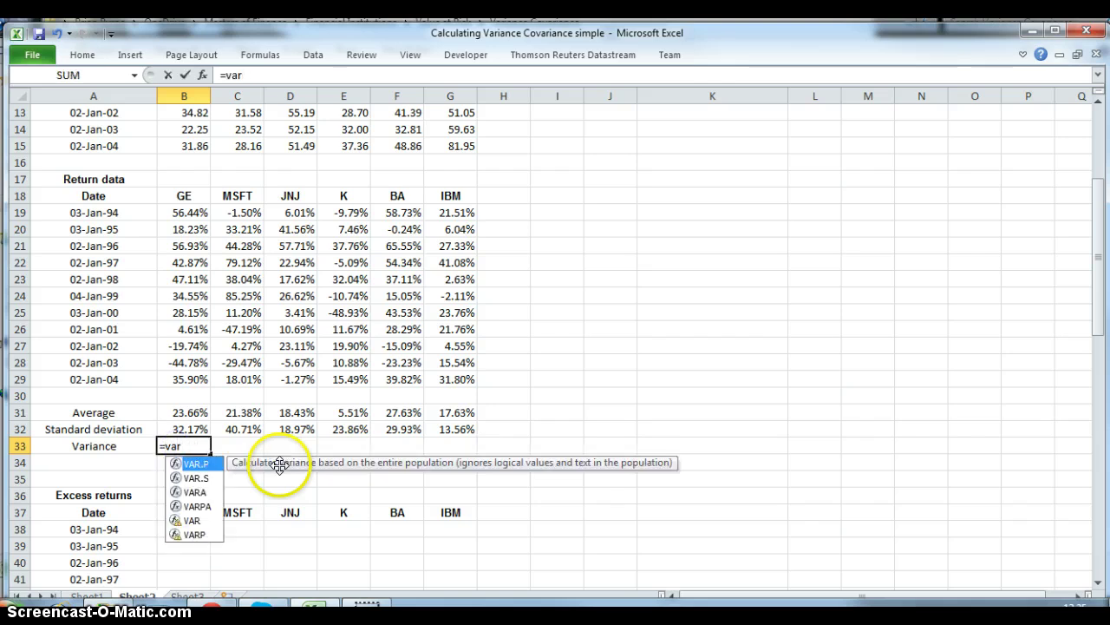
pyautogui.write('(')
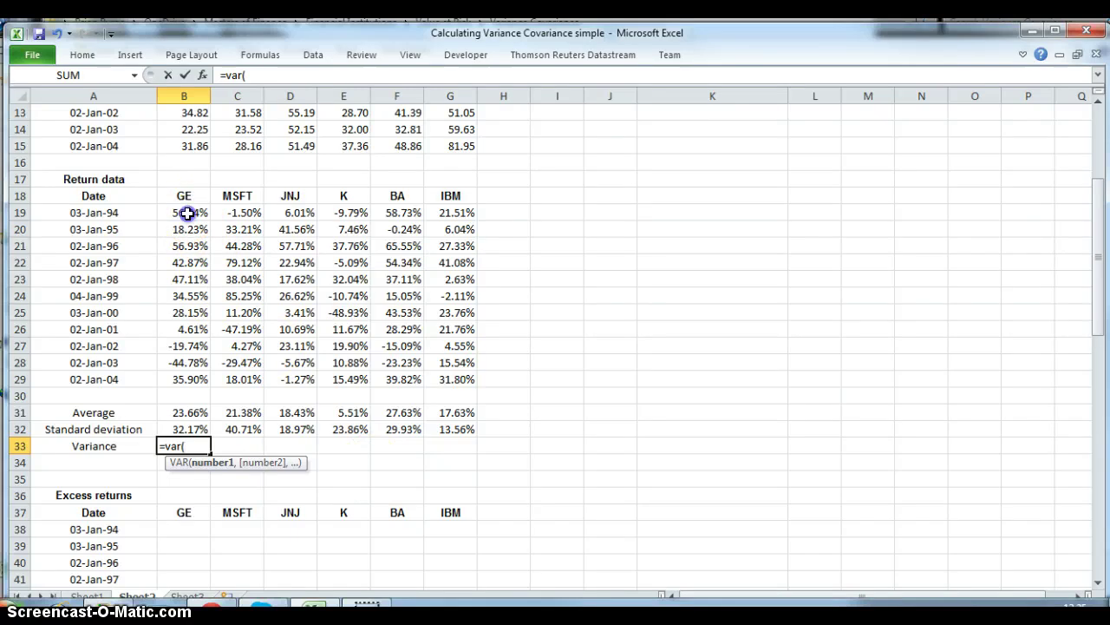
pyautogui.moveTo(187, 212); pyautogui.dragTo(198, 390)
pyautogui.write(')')
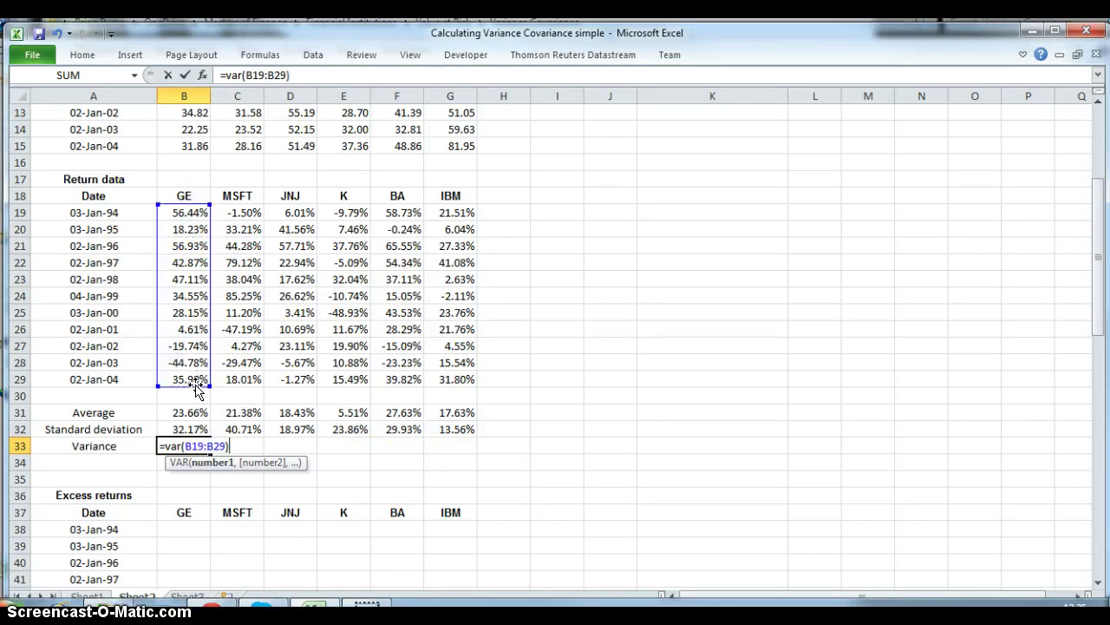
pyautogui.press('Return')
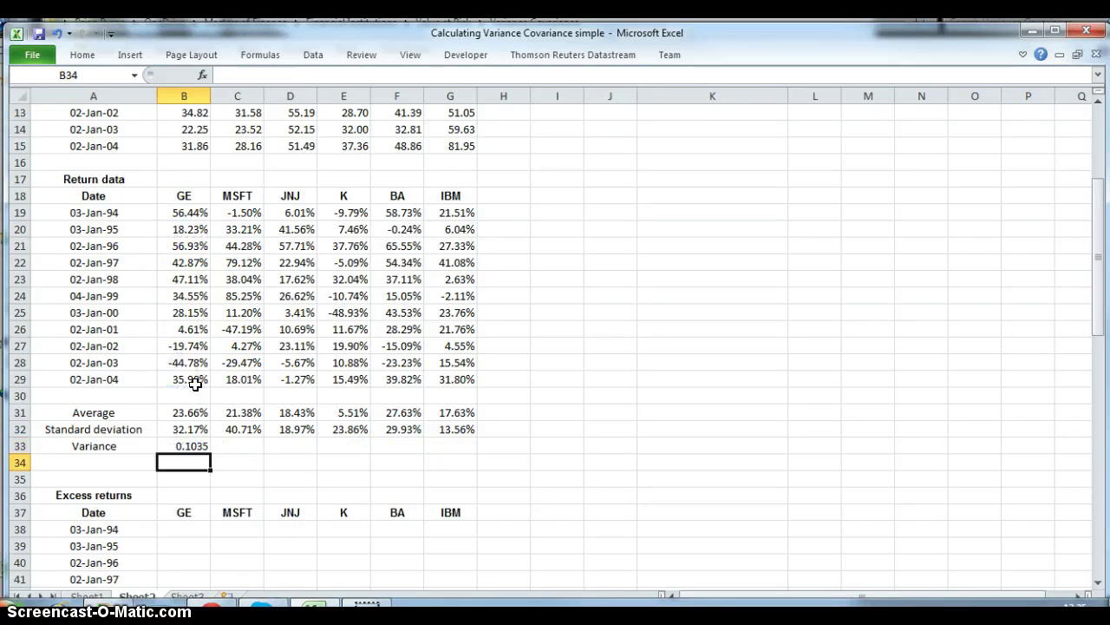
pyautogui.click(193, 447)
pyautogui.moveTo(210, 454); pyautogui.dragTo(472, 451)
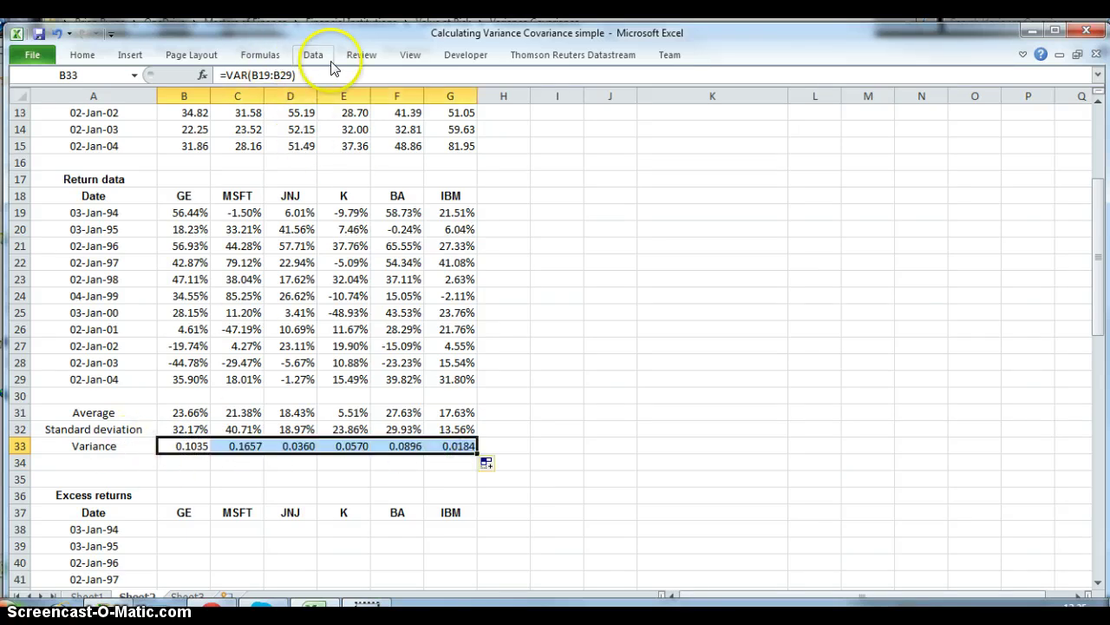
# Format the variances in B33:G33 as percentages
pyautogui.click(82, 55)
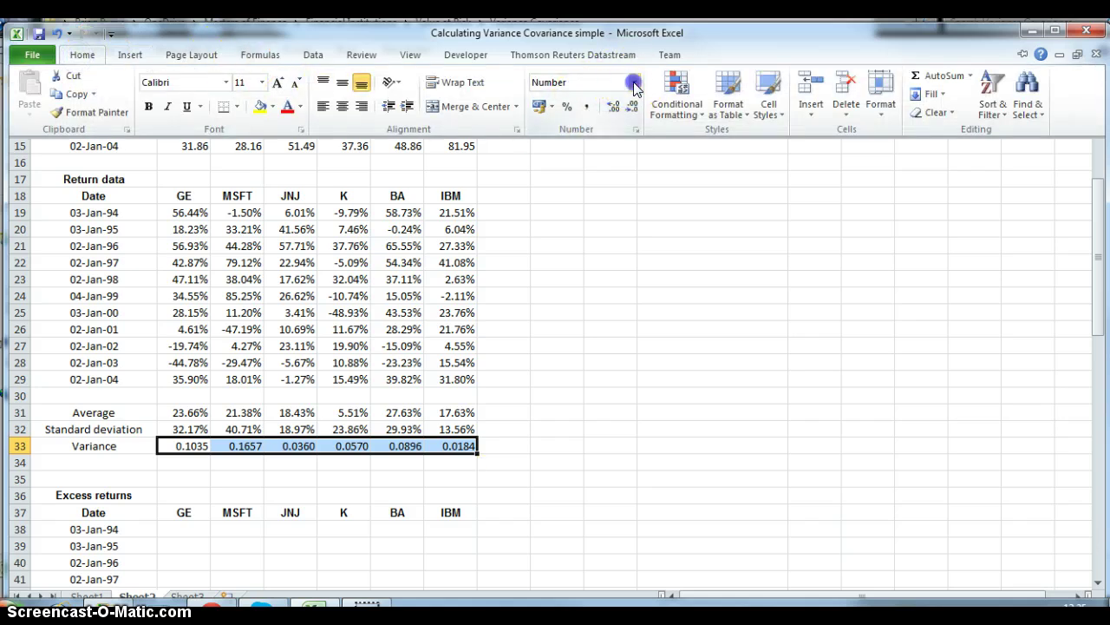
pyautogui.click(634, 82)
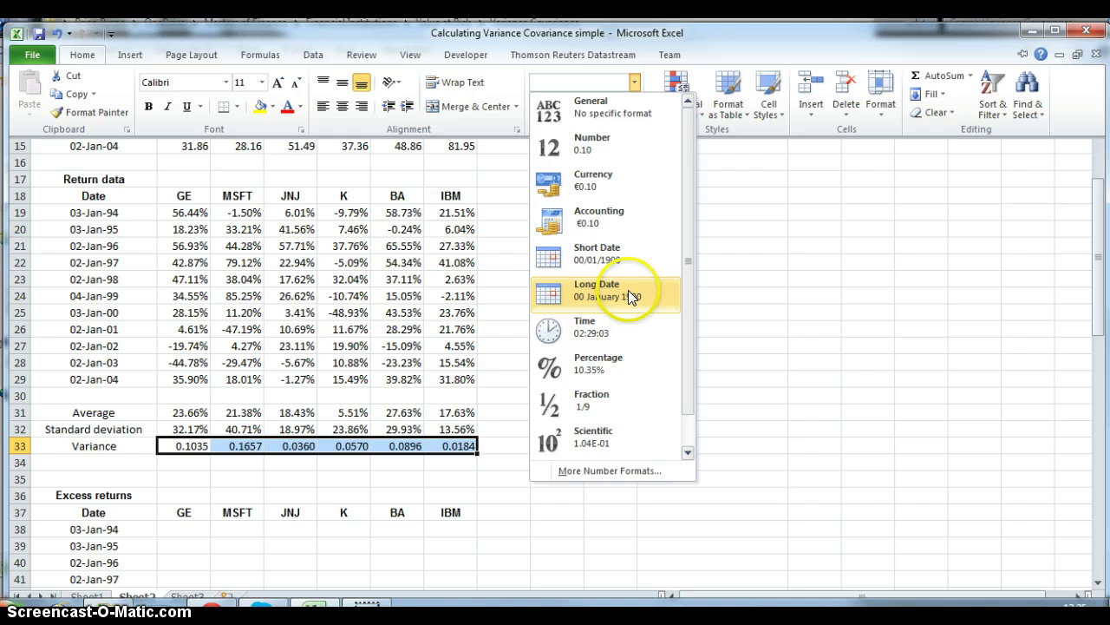
pyautogui.click(623, 357)
pyautogui.click(563, 441)
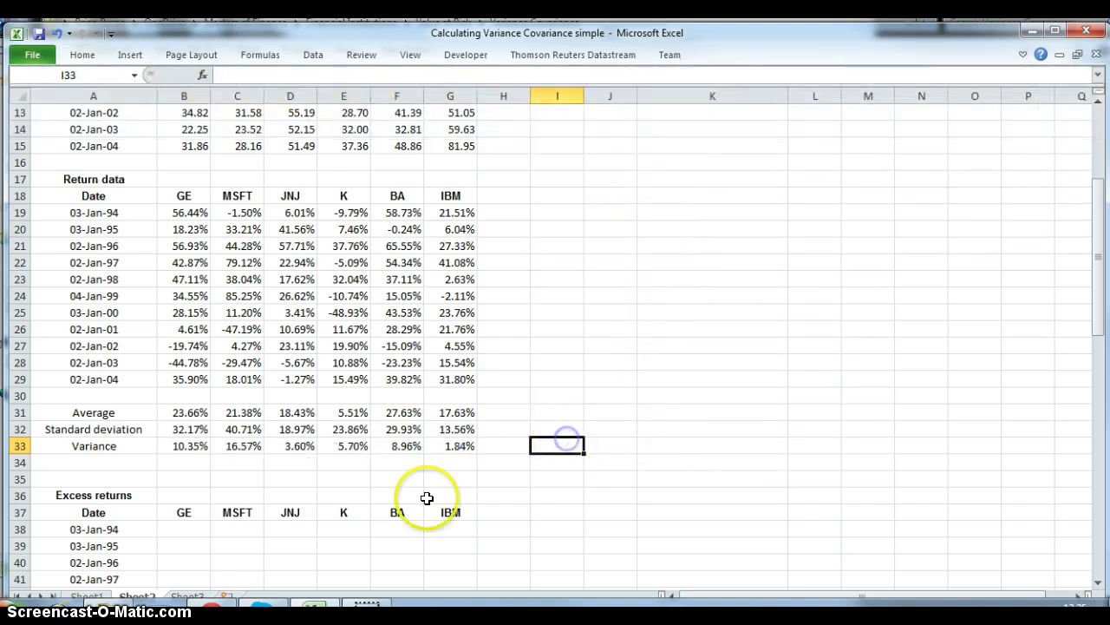
# Calculate GE's first excess return in B38 by subtracting its average return from the 03-Jan-94 return with =(B19-B31)
pyautogui.scroll(-2, 446, 450)
pyautogui.scroll(-1, 445, 453)
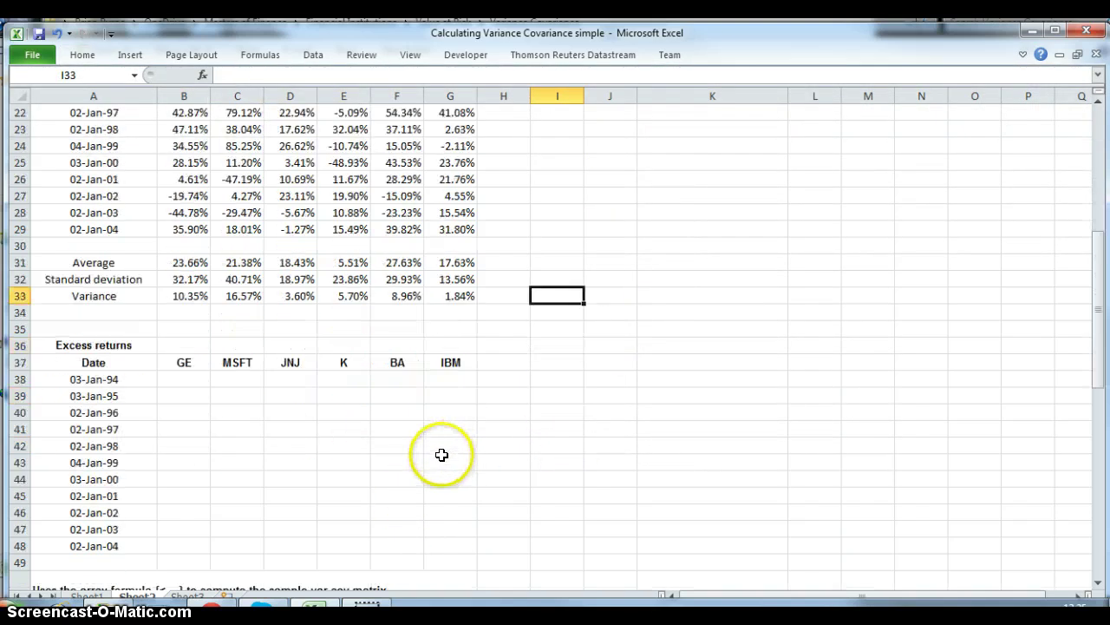
pyautogui.click(503, 428)
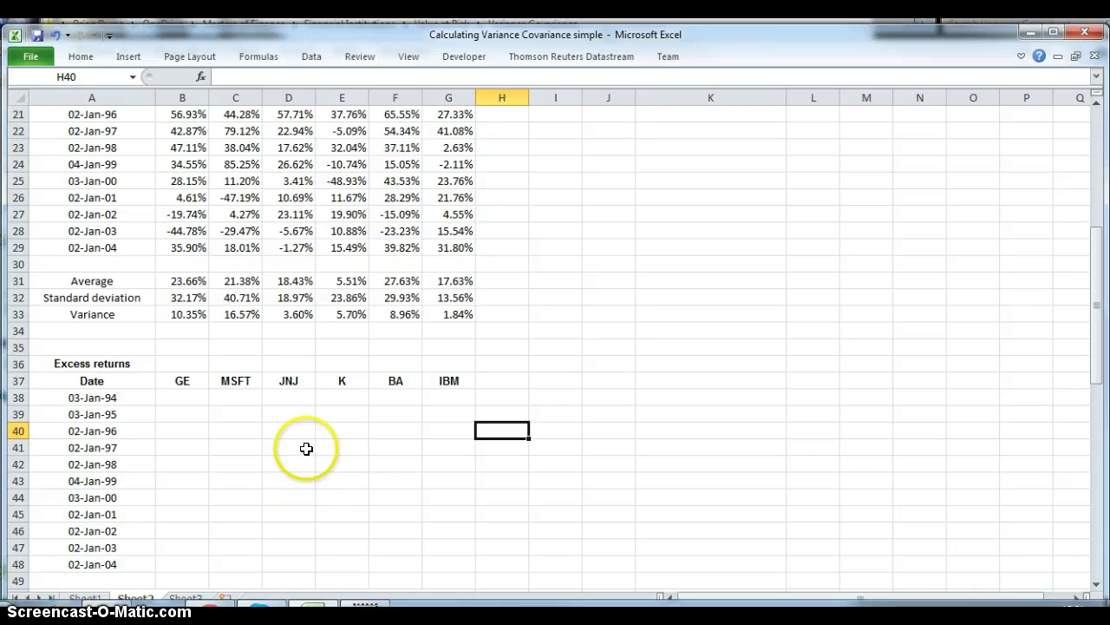
pyautogui.click(163, 396)
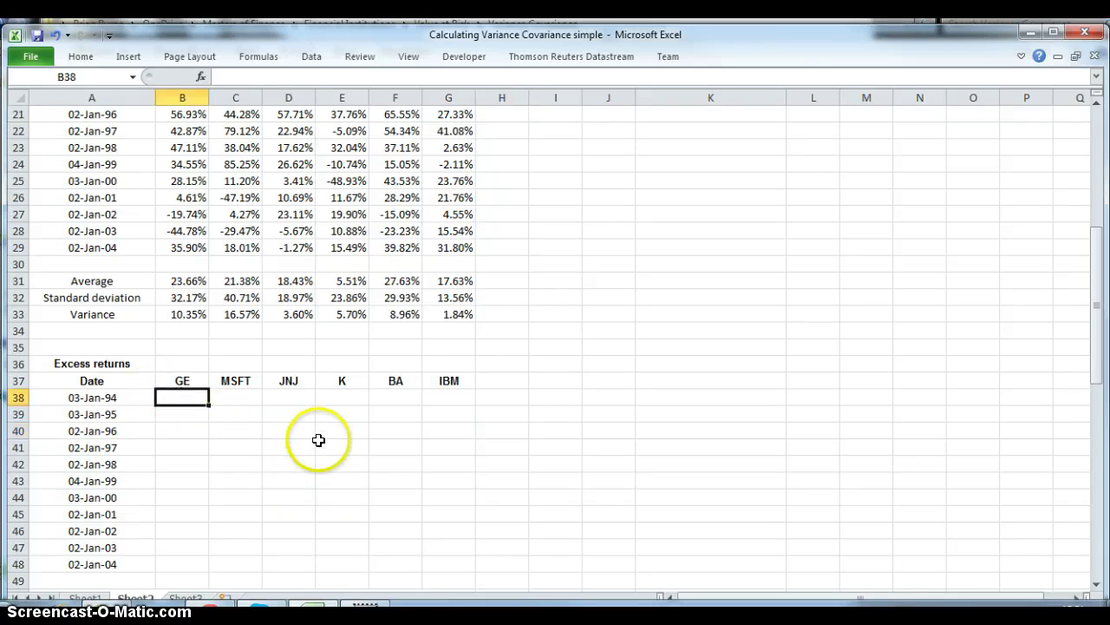
pyautogui.write('=')
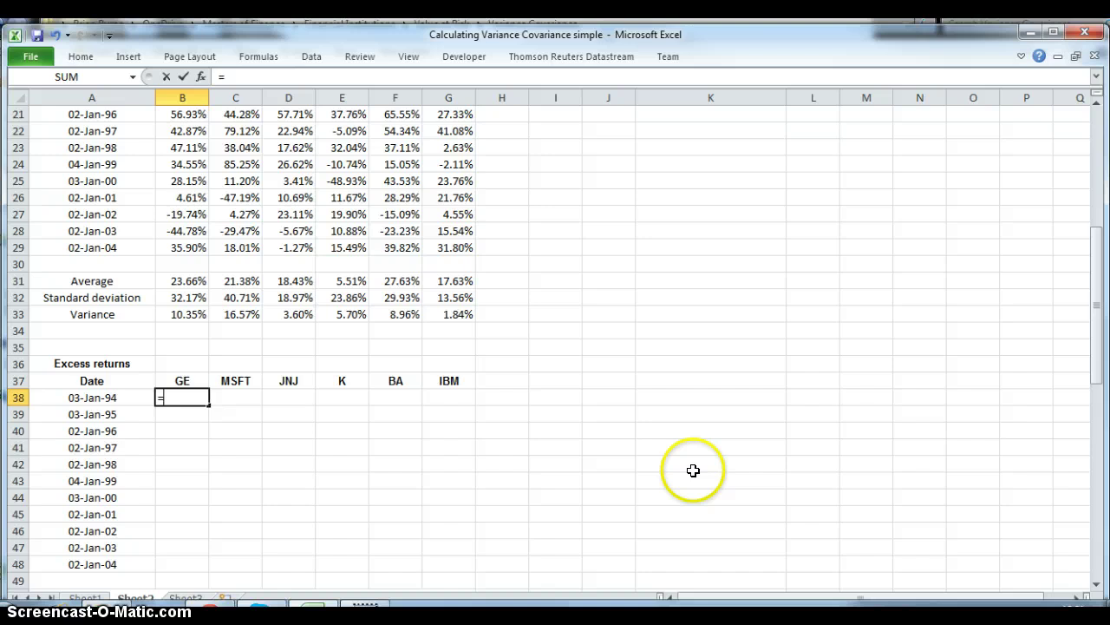
pyautogui.scroll(1, 692, 471)
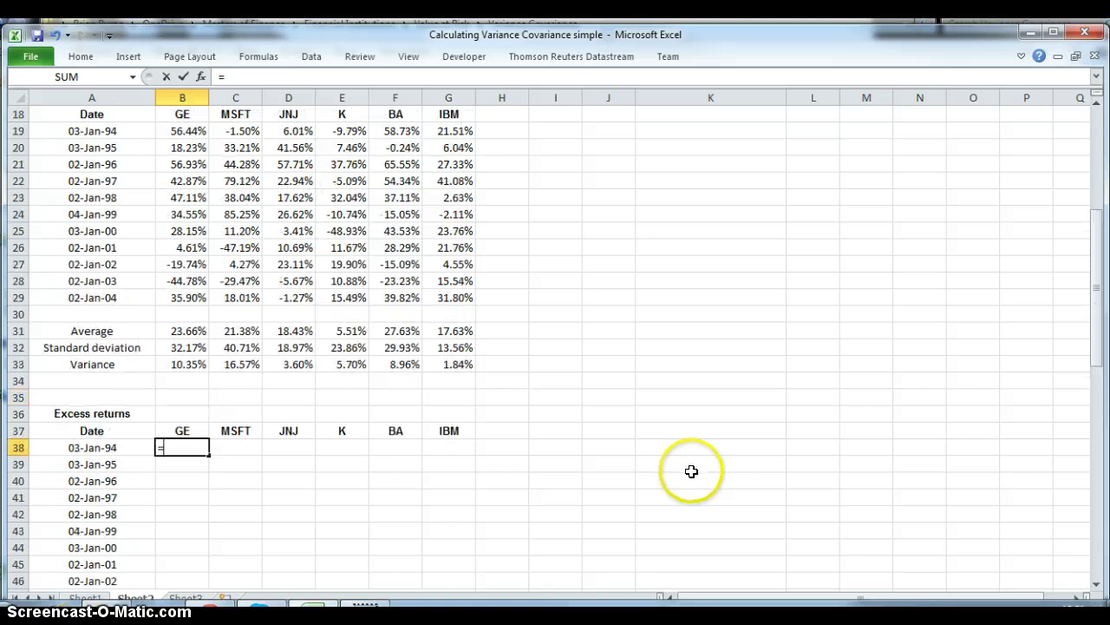
pyautogui.click(182, 128)
pyautogui.press('BackSpace')
pyautogui.press('BackSpace')
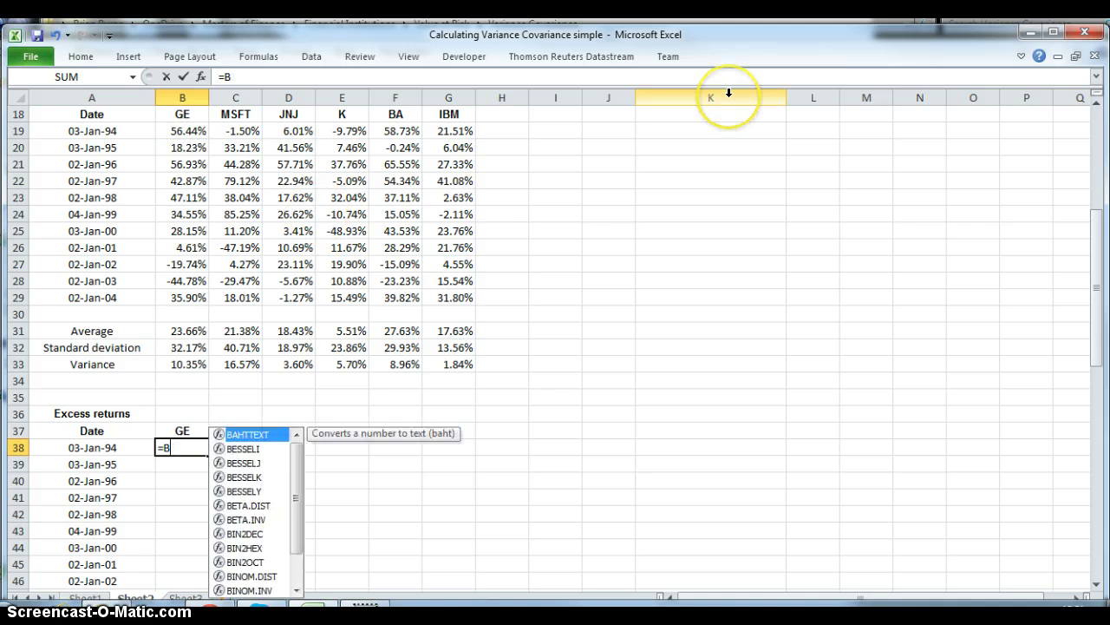
pyautogui.press('BackSpace')
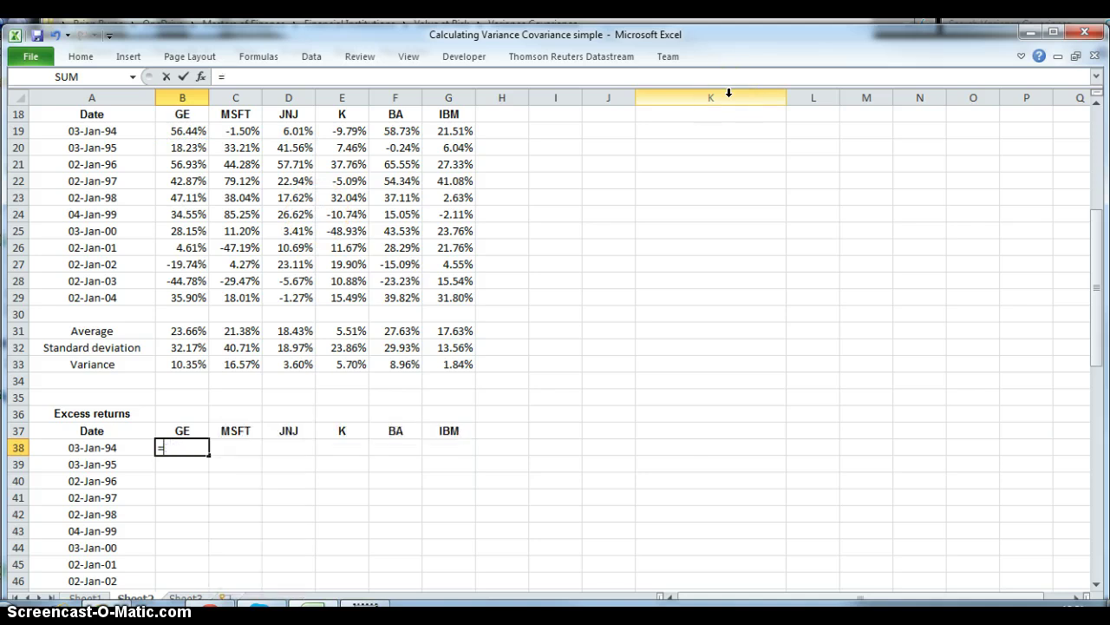
pyautogui.click(181, 130)
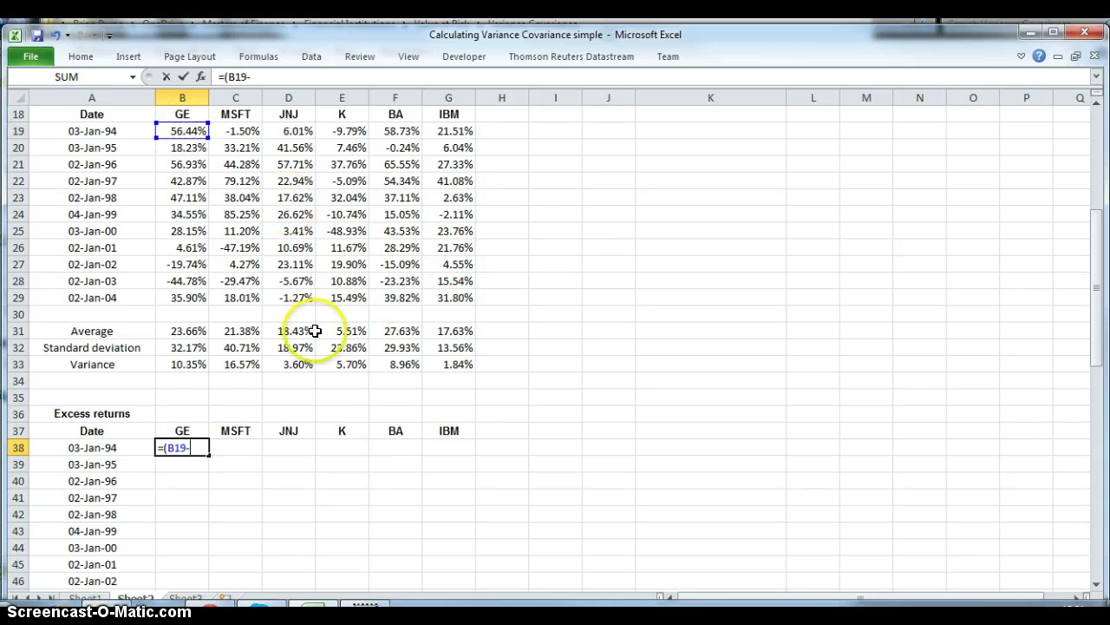
pyautogui.click(190, 331)
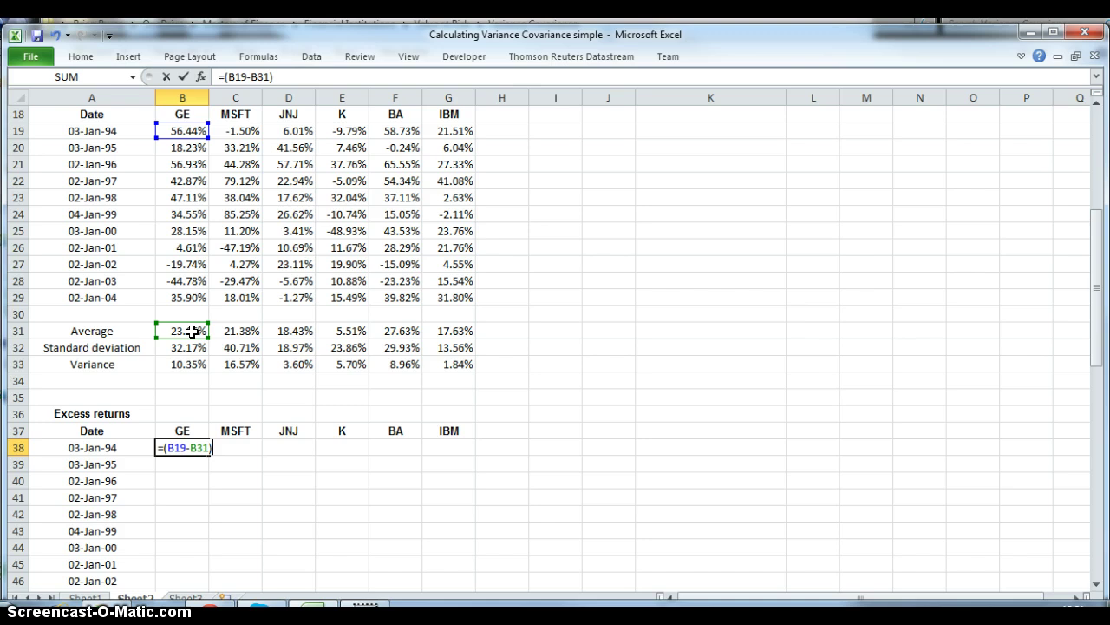
pyautogui.press('Return')
# Copy the excess return formula from B38 across to G38 for all six stocks
pyautogui.click(198, 450)
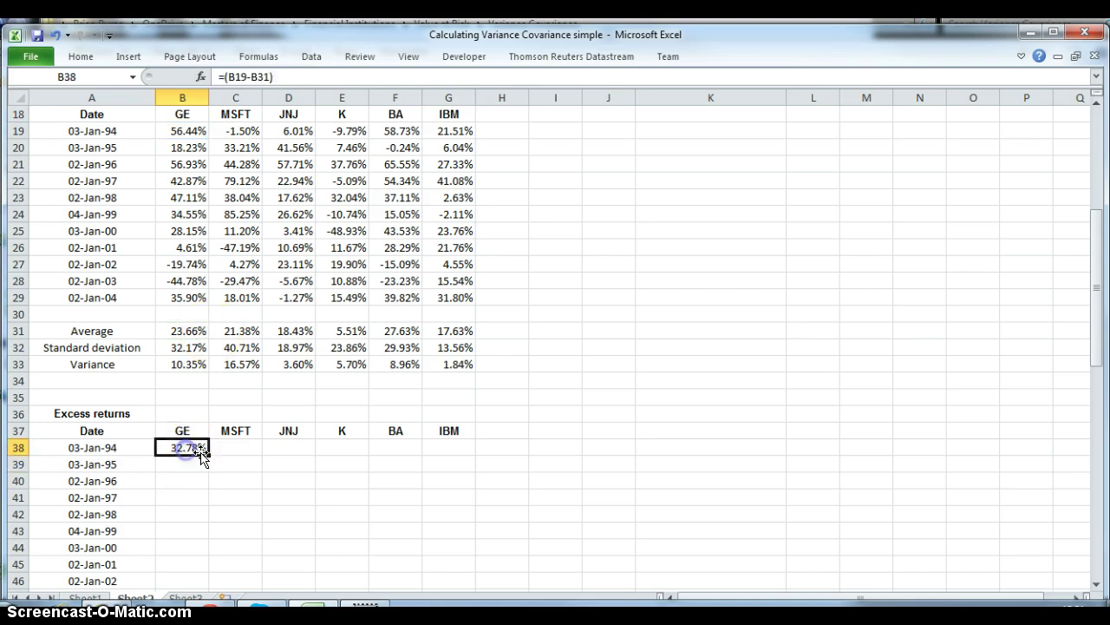
pyautogui.moveTo(208, 452); pyautogui.dragTo(384, 464)
pyautogui.moveTo(452, 459); pyautogui.dragTo(451, 460)
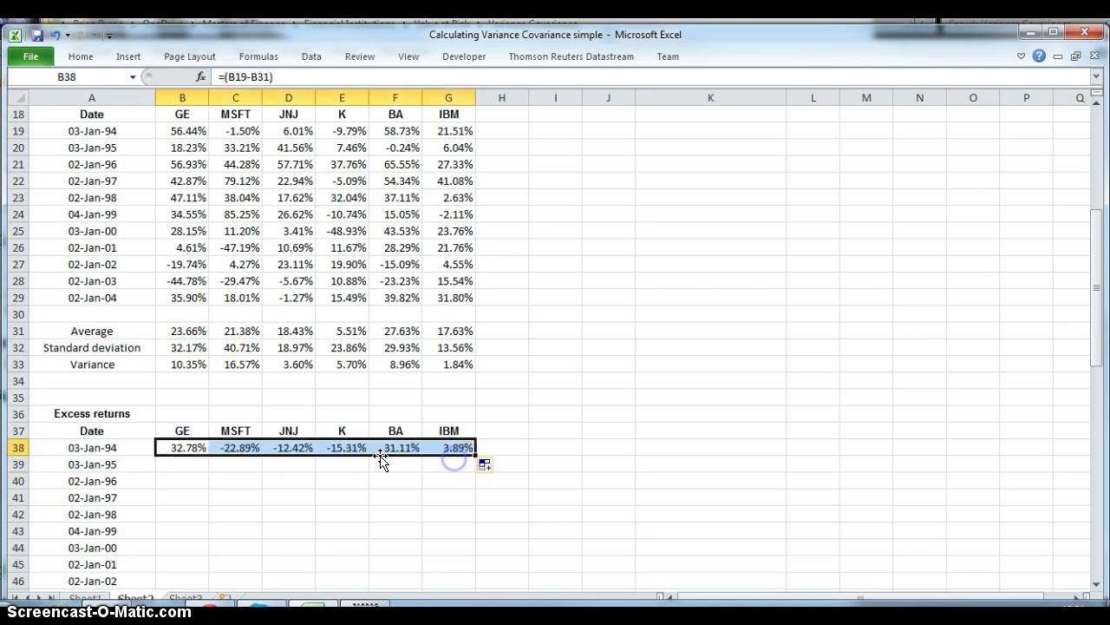
# Make the average references absolute in the GE and MSFT formulas, giving =(B19-$B$31) in B38 and =(C19-$C$31) in C38
pyautogui.click(174, 446)
pyautogui.click(243, 40)
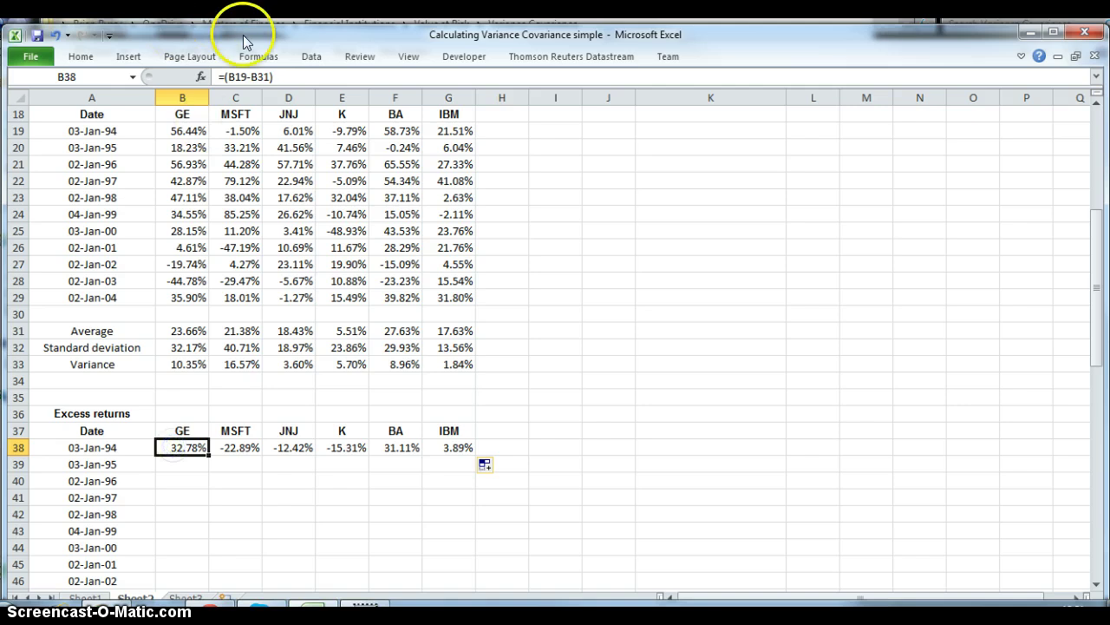
pyautogui.click(264, 77)
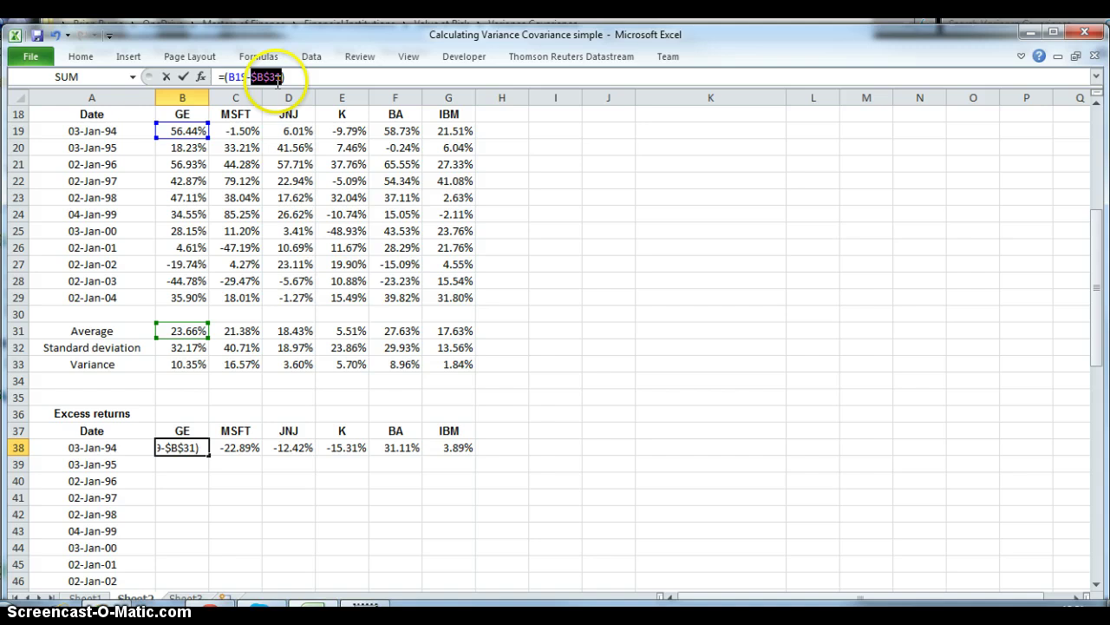
pyautogui.press('Return')
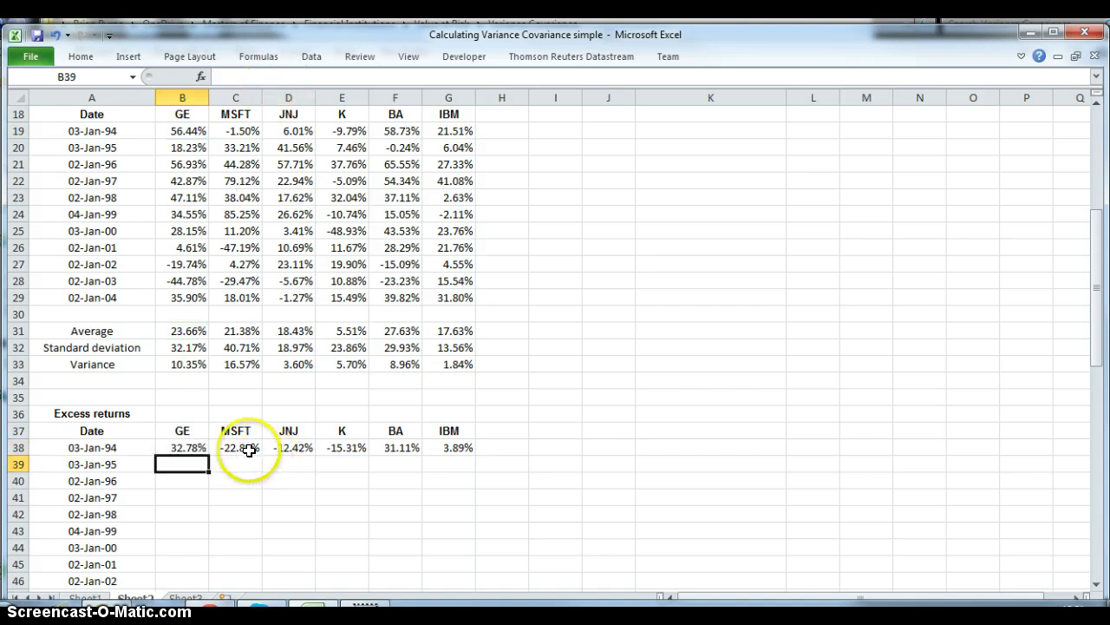
pyautogui.click(249, 446)
pyautogui.click(266, 77)
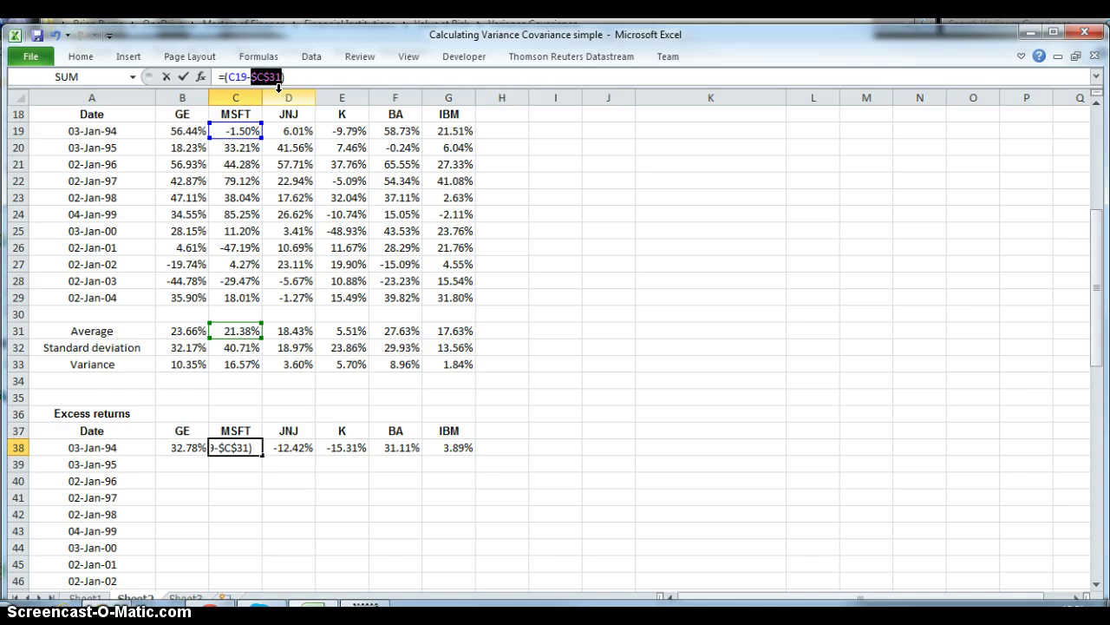
pyautogui.press('Return')
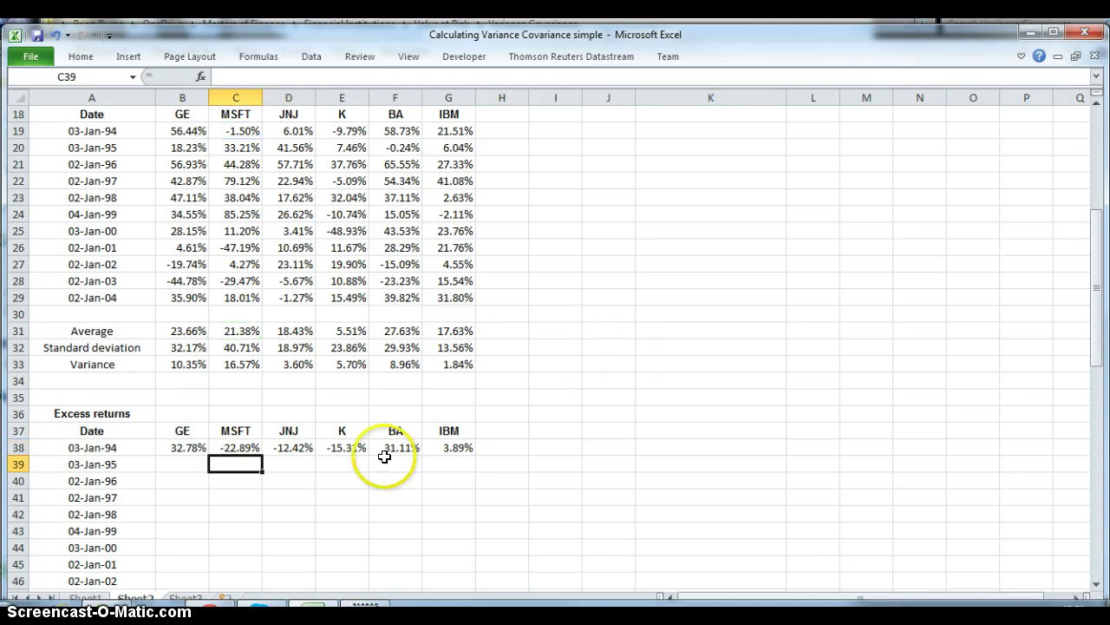
# Make the references to averages D31 and E31 absolute in the JNJ and K excess return formulas in D38 and E38
pyautogui.click(289, 446)
pyautogui.click(276, 77)
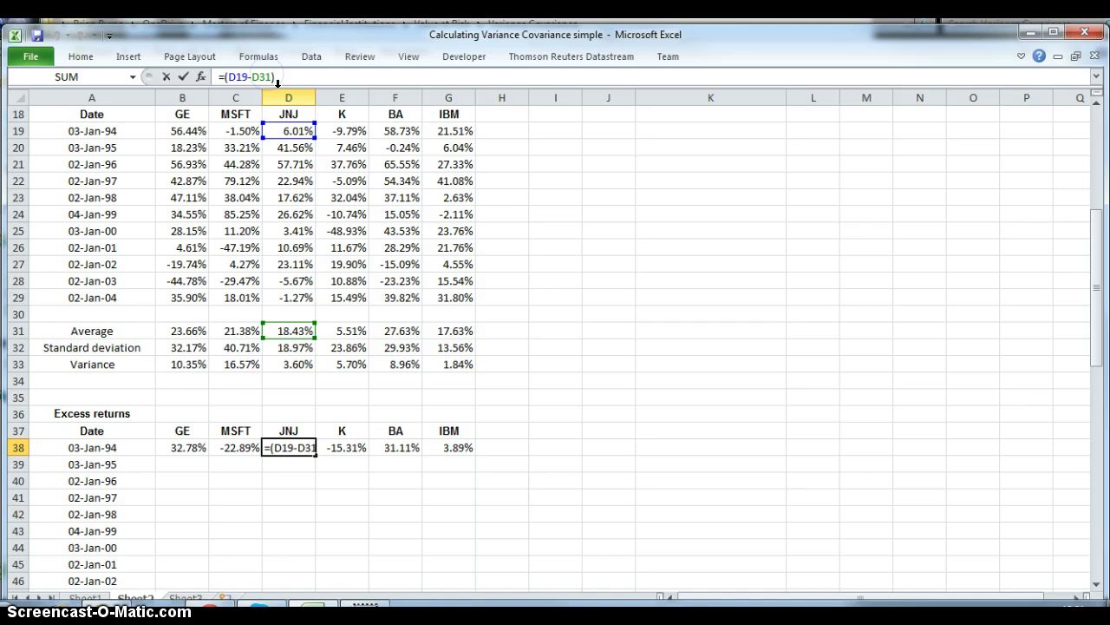
pyautogui.press('Return')
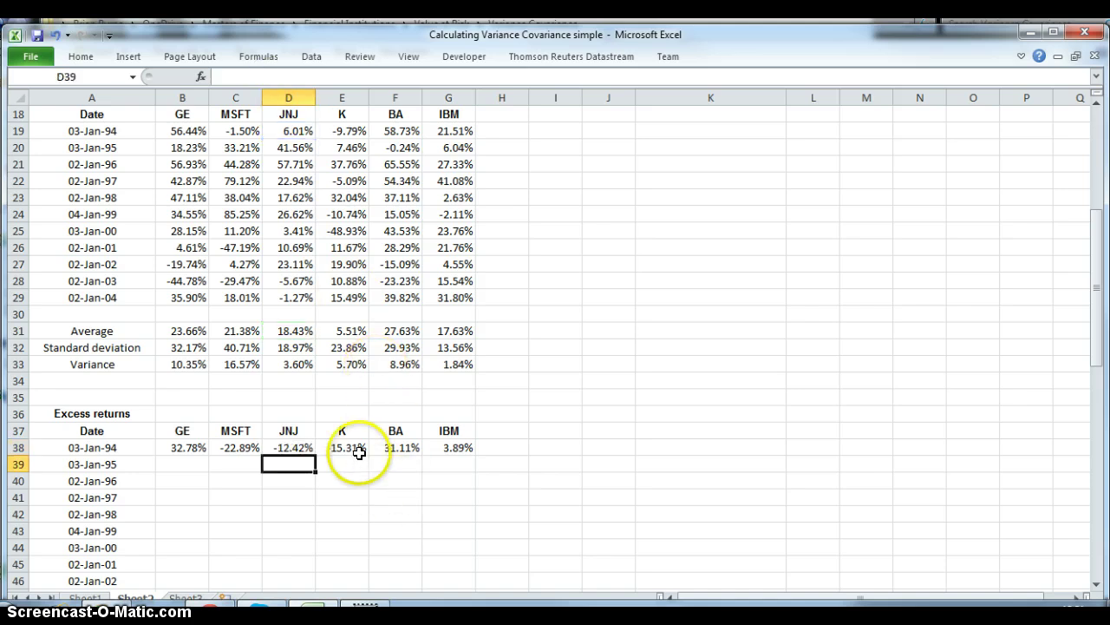
pyautogui.click(359, 452)
pyautogui.click(268, 76)
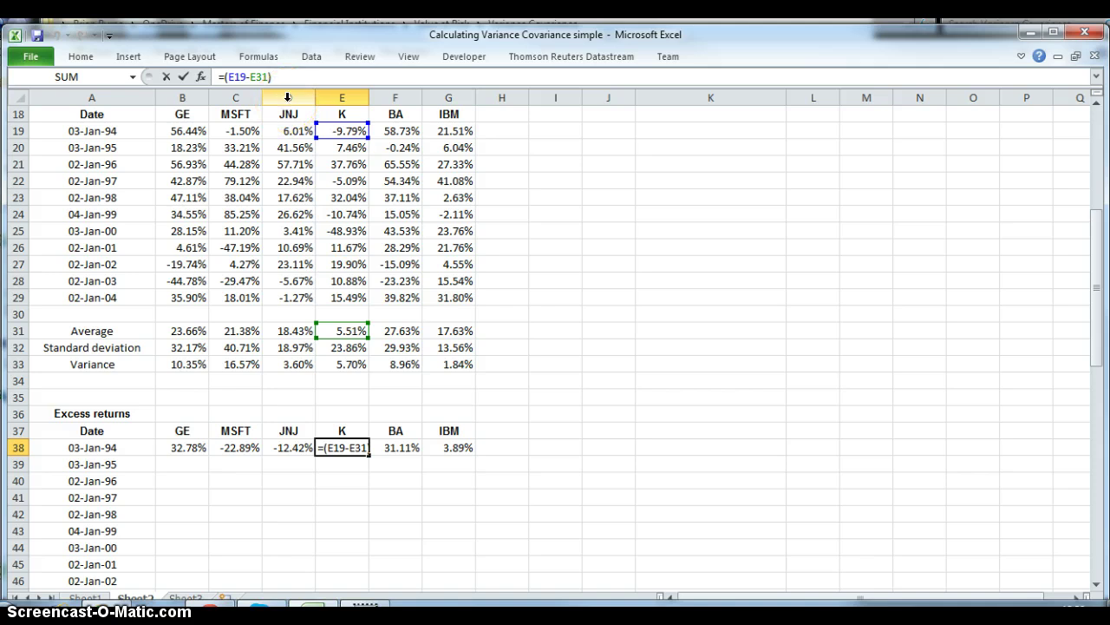
pyautogui.press('Return')
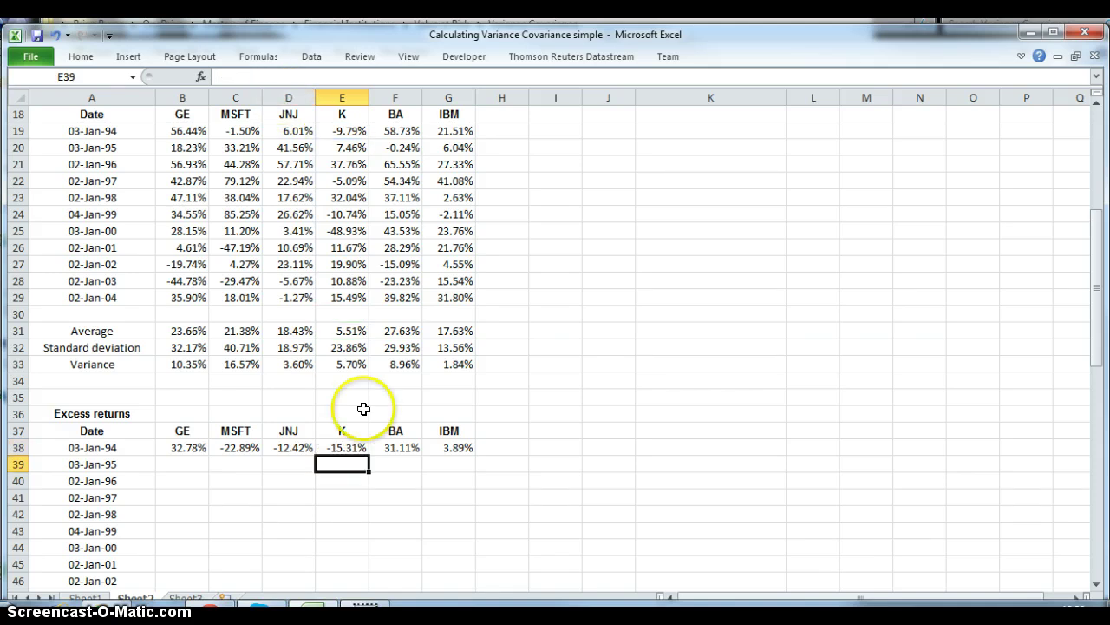
# Make the average references absolute in F38 and G38 and copy the formulas in B38:G38 down to row 48
pyautogui.click(395, 447)
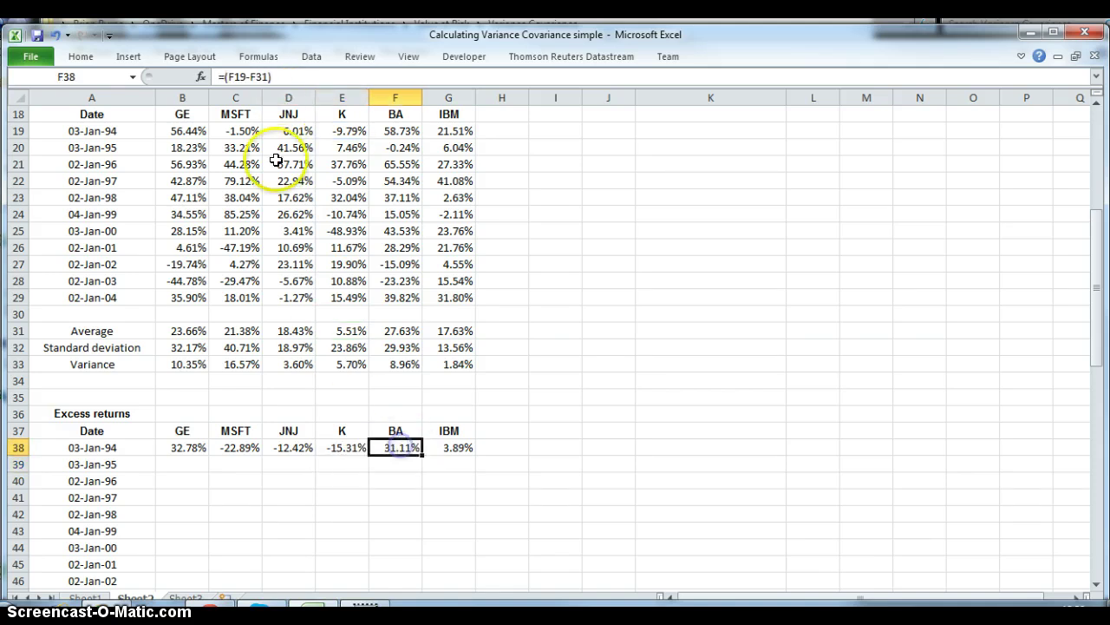
pyautogui.click(271, 76)
pyautogui.press('Return')
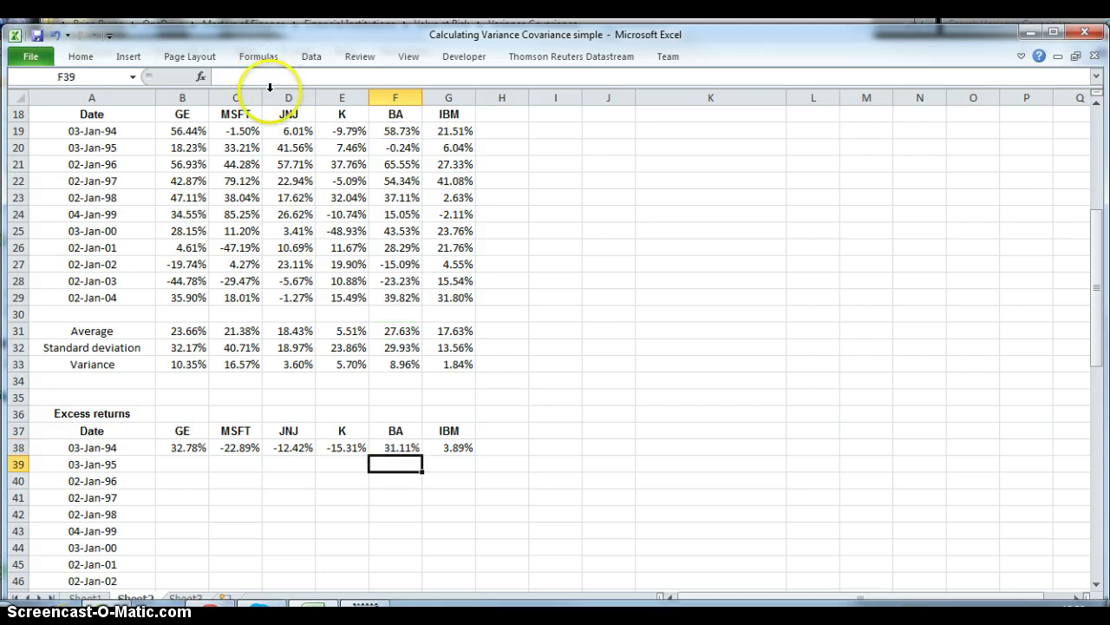
pyautogui.click(448, 446)
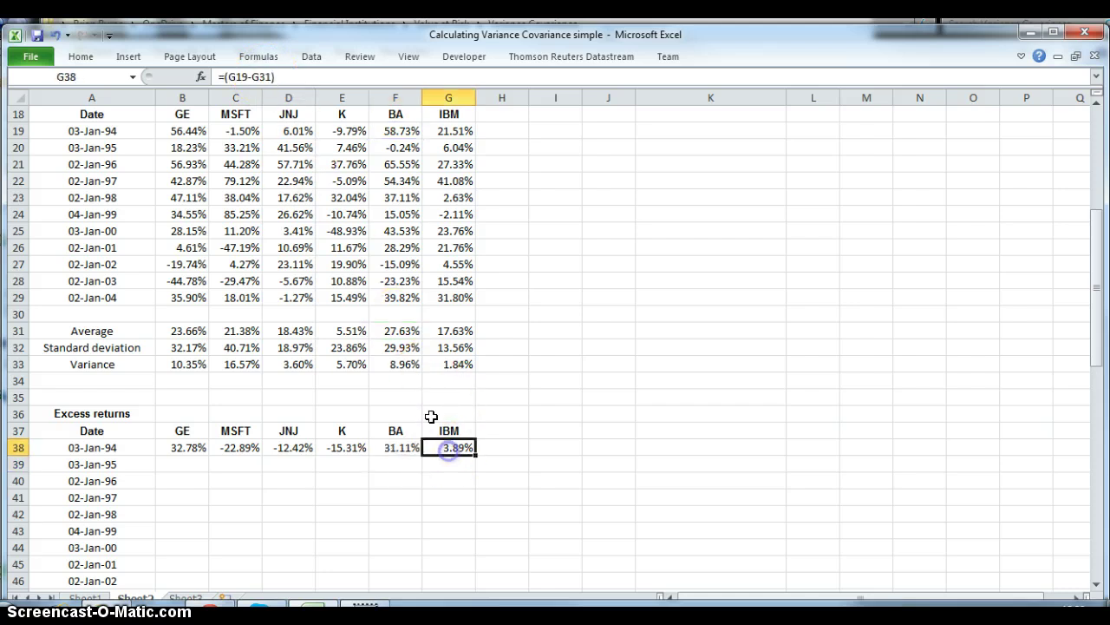
pyautogui.click(271, 77)
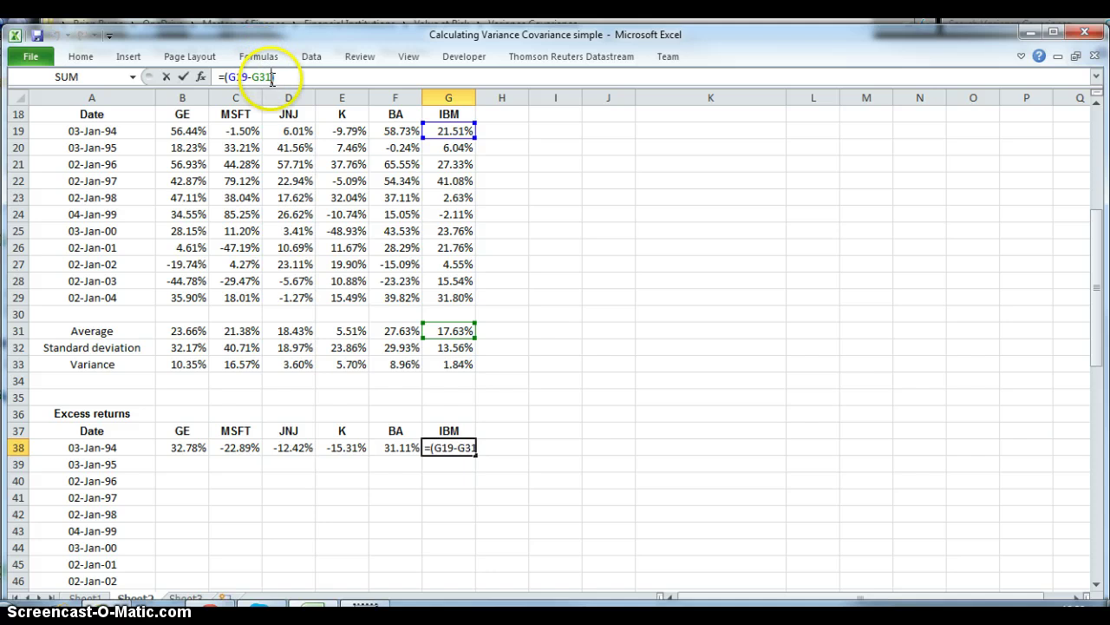
pyautogui.press('Return')
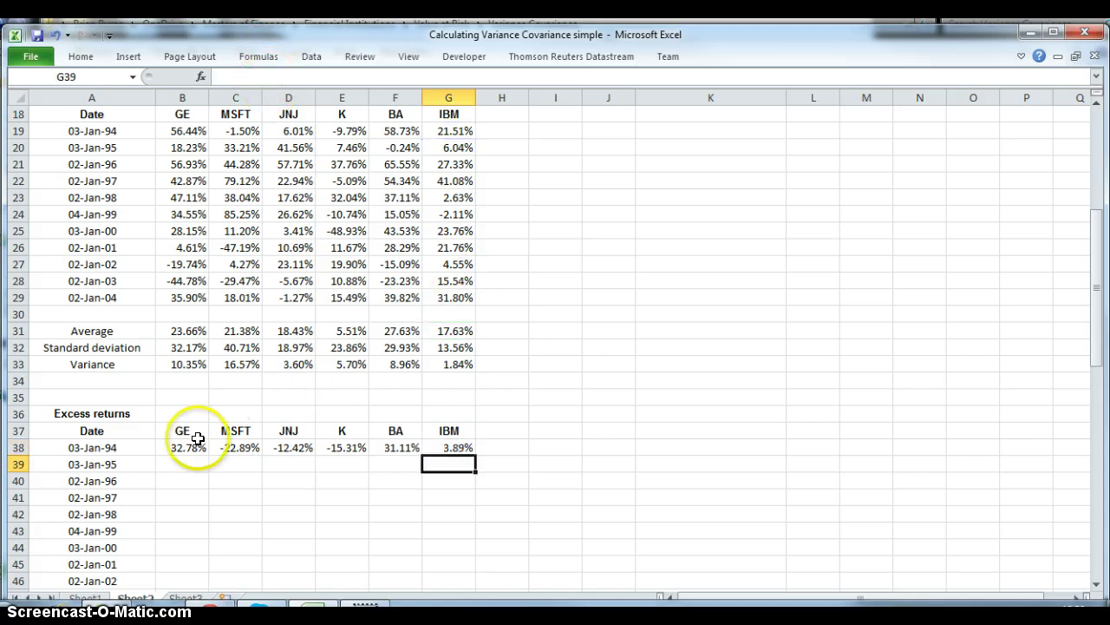
pyautogui.moveTo(178, 448); pyautogui.dragTo(469, 571)
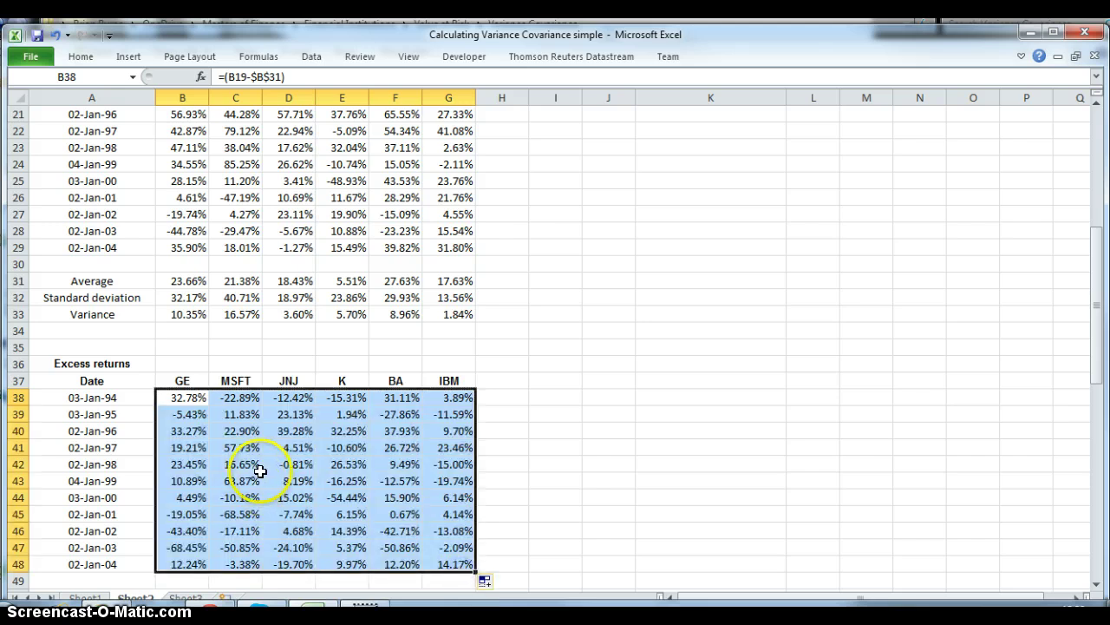
# Check the cell references in the excess return formulas in D40, G38 and B43 against the returns and averages
pyautogui.doubleClick(297, 431)
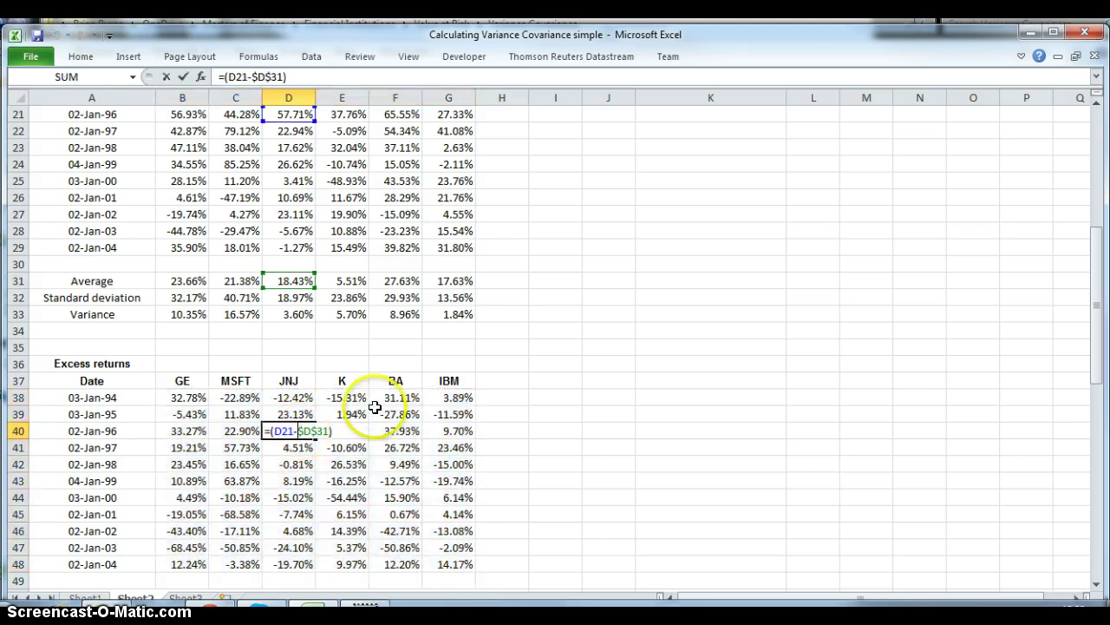
pyautogui.scroll(3, 446, 356)
pyautogui.scroll(-2, 390, 304)
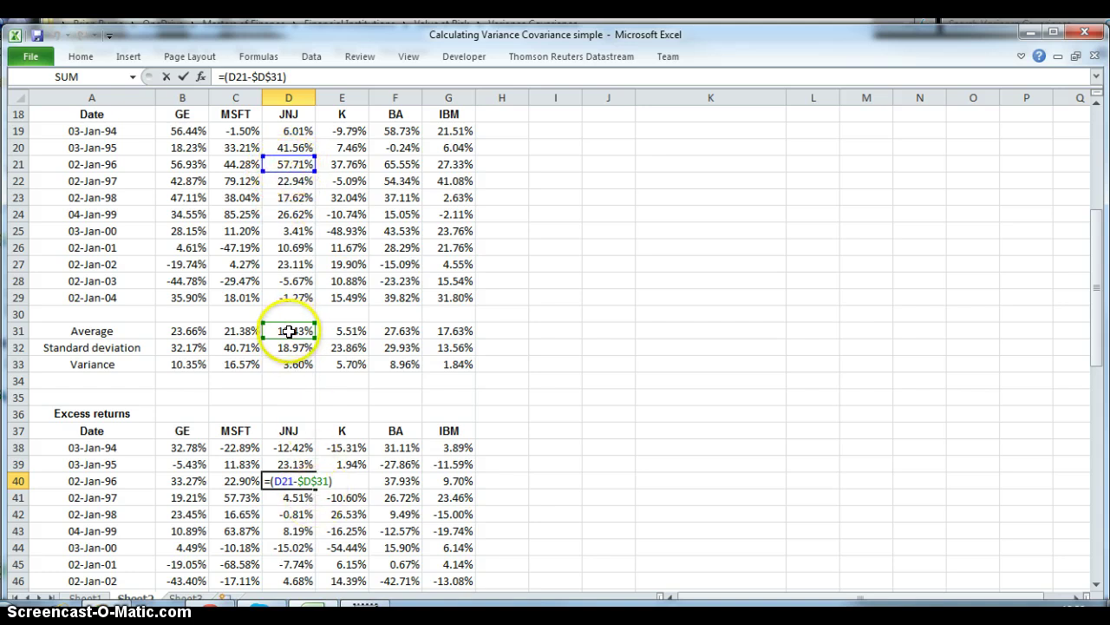
pyautogui.hotkey('ctrl', 'Return')
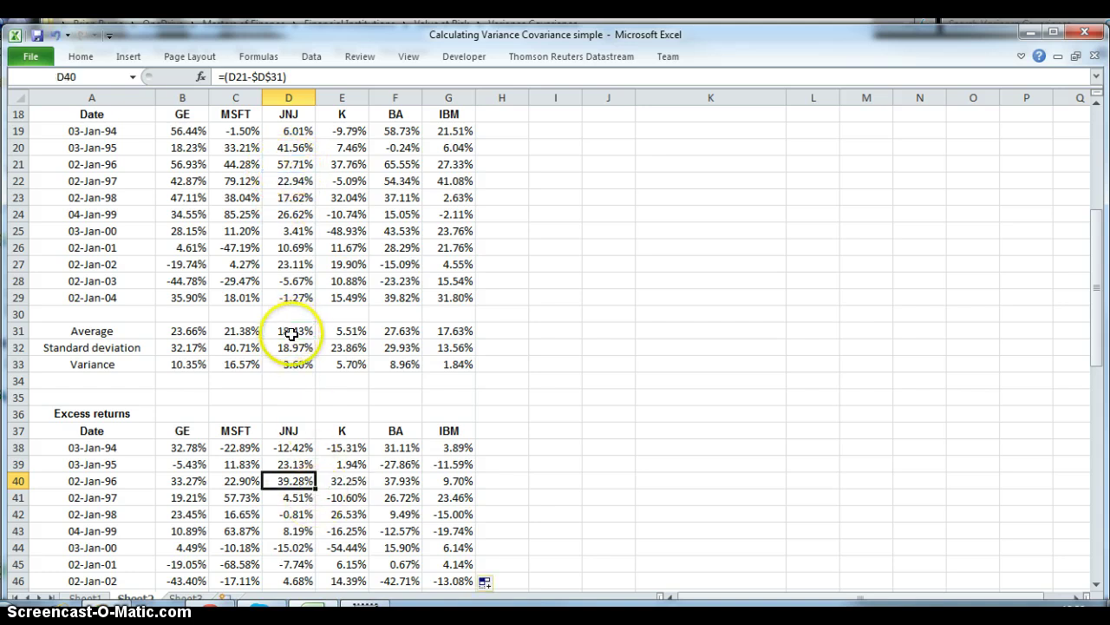
pyautogui.click(452, 448)
pyautogui.doubleClick(452, 449)
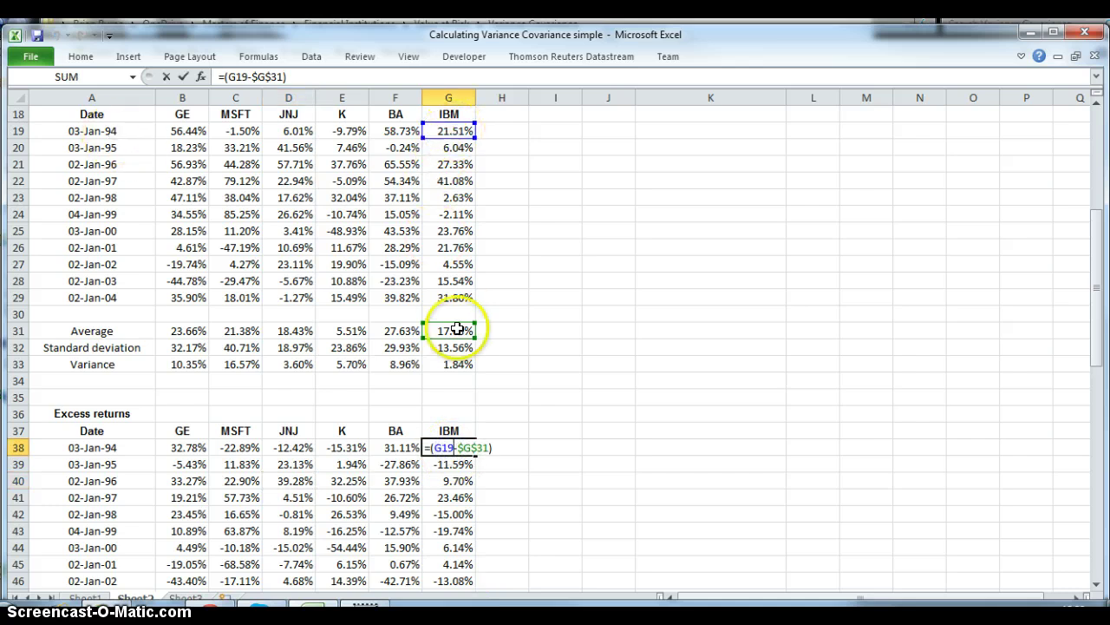
pyautogui.hotkey('ctrl', 'Return')
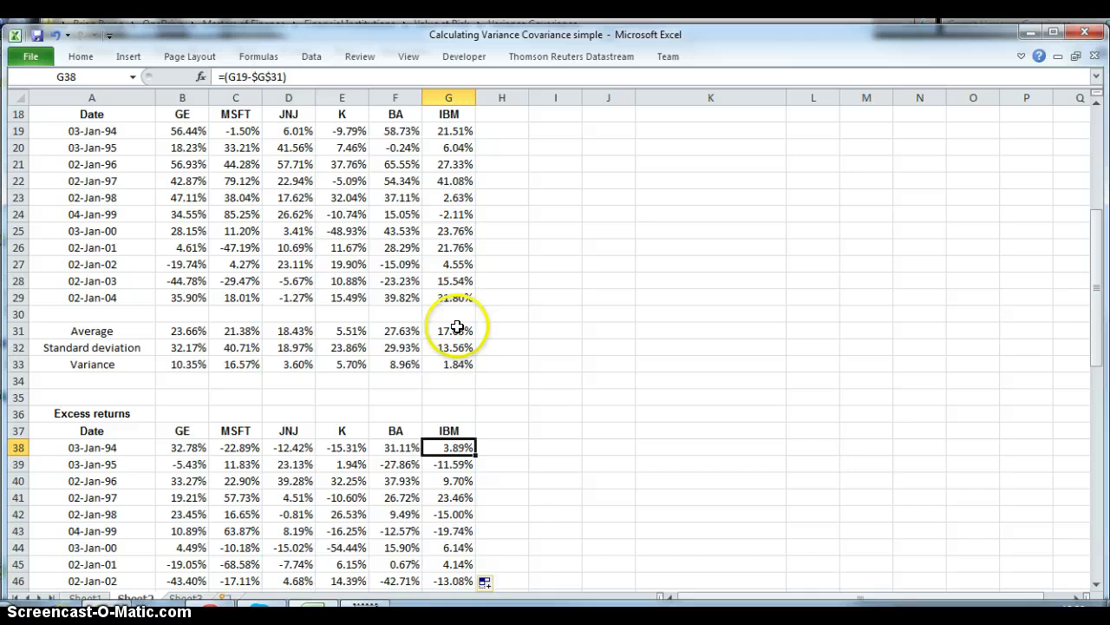
pyautogui.click(193, 530)
pyautogui.doubleClick(193, 530)
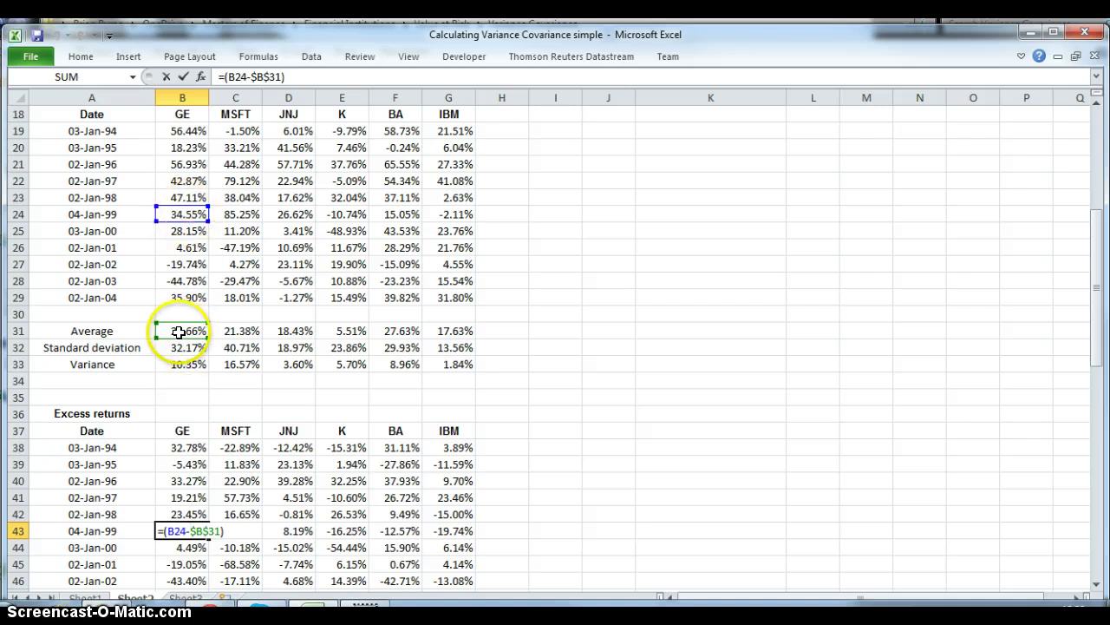
pyautogui.hotkey('ctrl', 'Return')
# Examine the empty variance-covariance matrix area below the excess returns, its A50 heading and the array formula notes
pyautogui.scroll(-2, 239, 395)
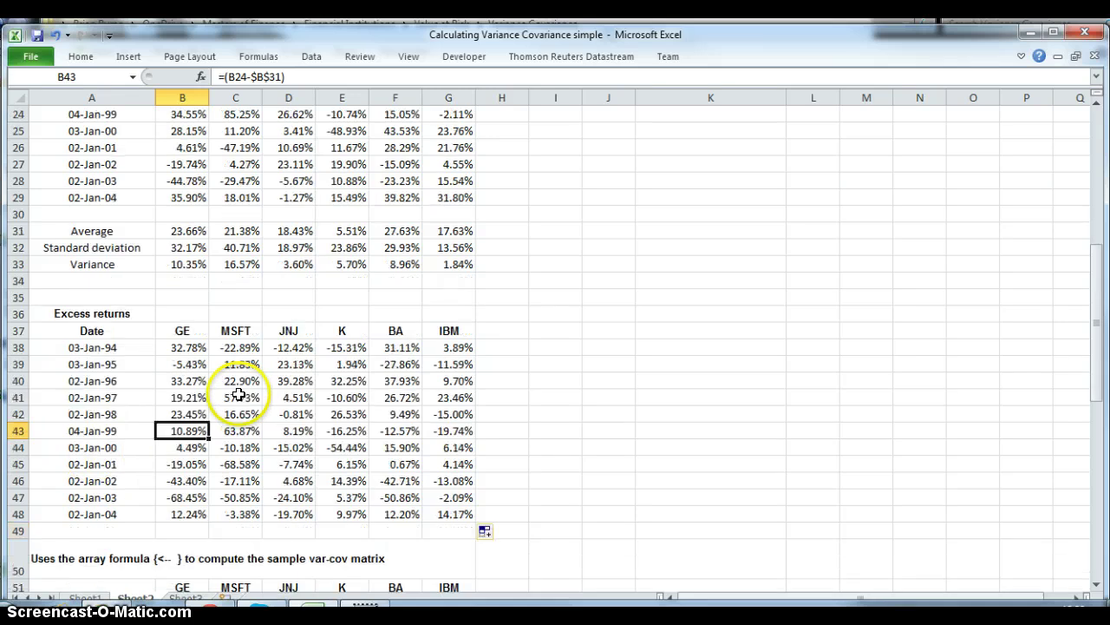
pyautogui.scroll(-3, 239, 395)
pyautogui.scroll(-1, 236, 388)
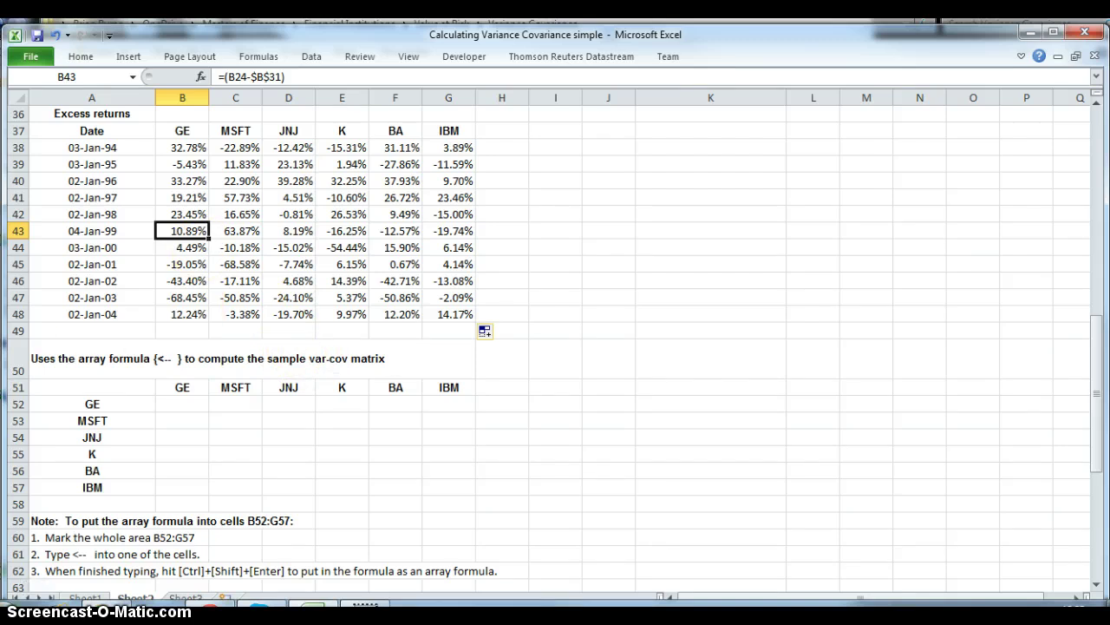
pyautogui.click(303, 357)
pyautogui.scroll(1, 320, 487)
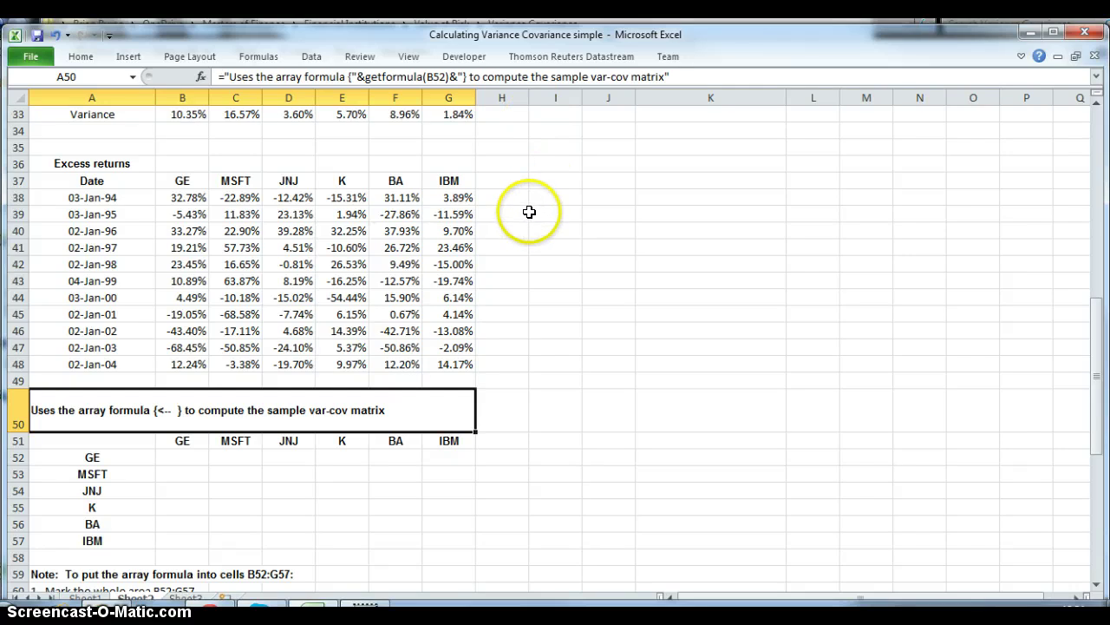
pyautogui.scroll(-2, 529, 212)
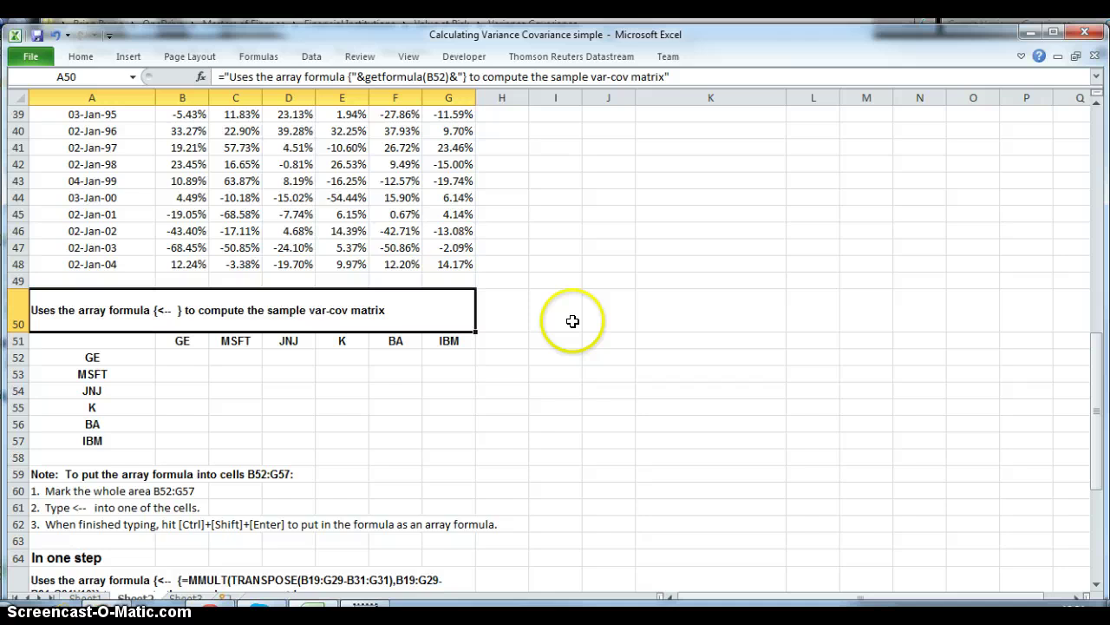
pyautogui.scroll(2, 573, 323)
pyautogui.scroll(-1, 572, 328)
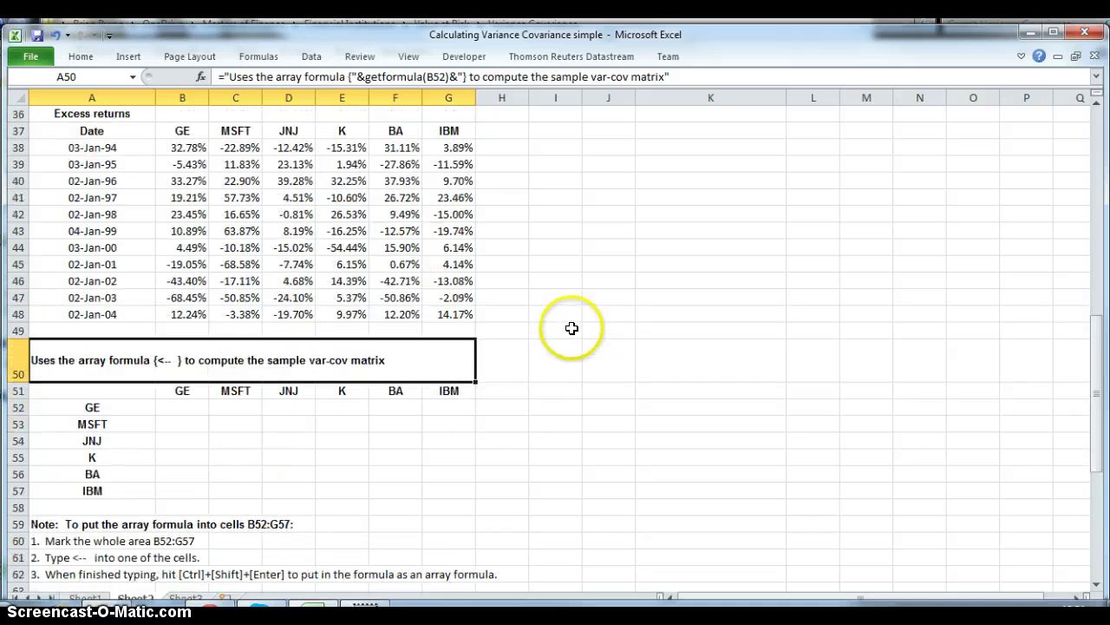
# Enter =(MMULT(TRANSPOSE(B38:G48),B38:G48)/10) in B52 as an array formula
pyautogui.click(181, 405)
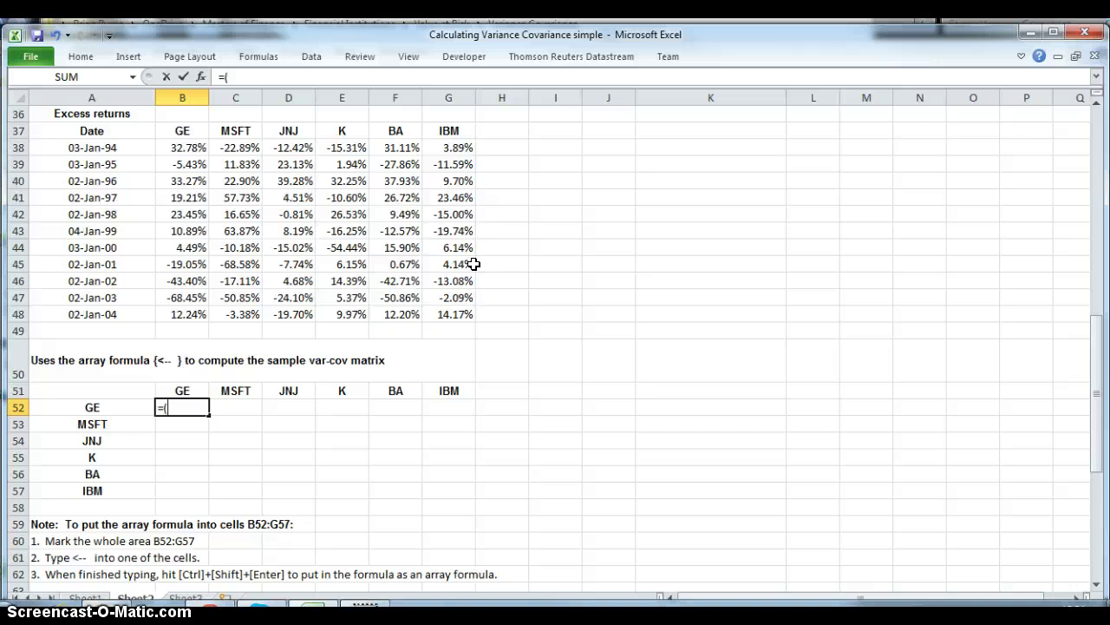
pyautogui.write('=(mmu')
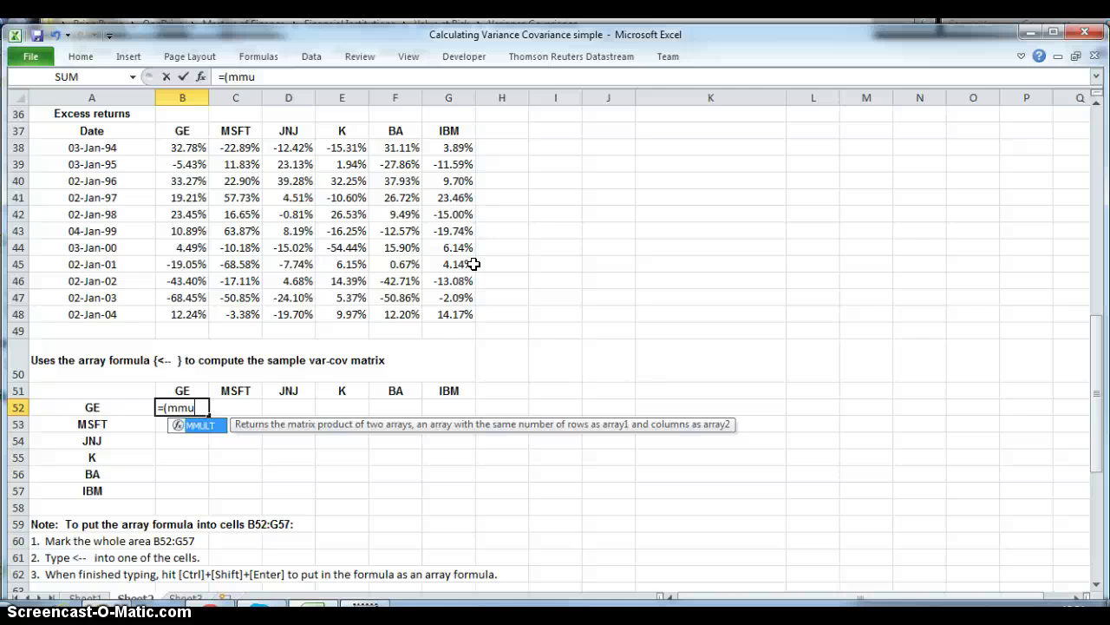
pyautogui.write('lt(')
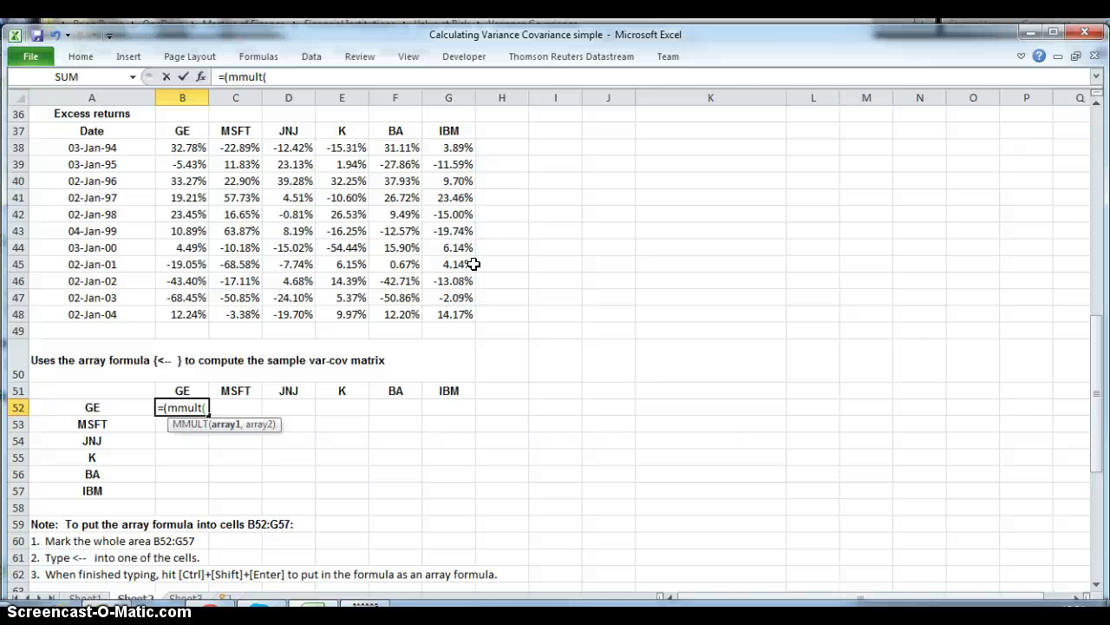
pyautogui.write('tra')
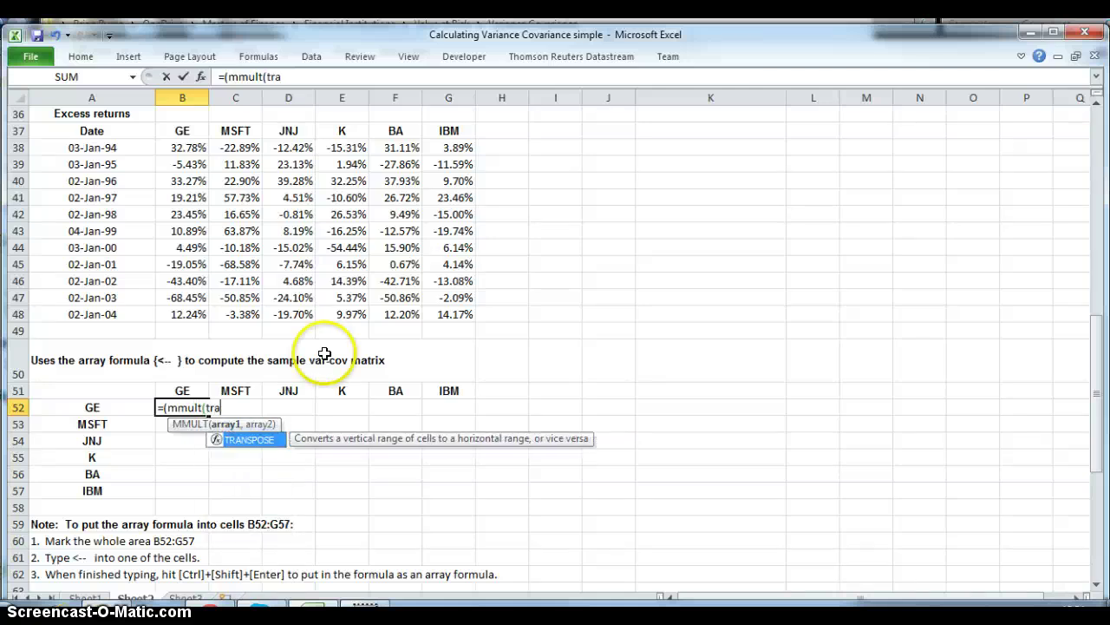
pyautogui.write('nspose')
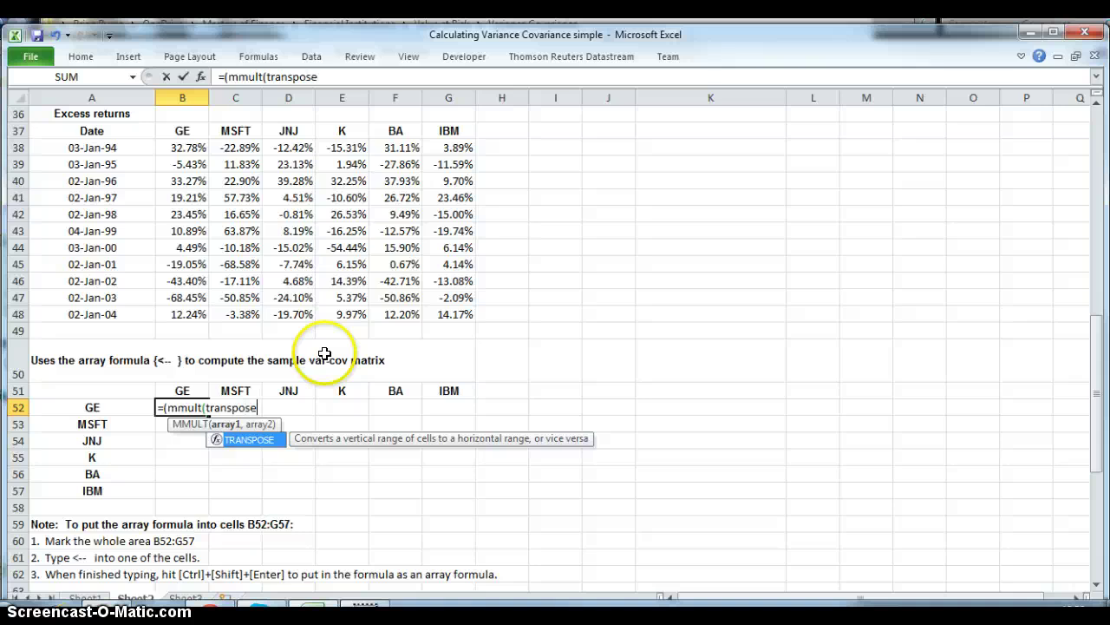
pyautogui.write('(')
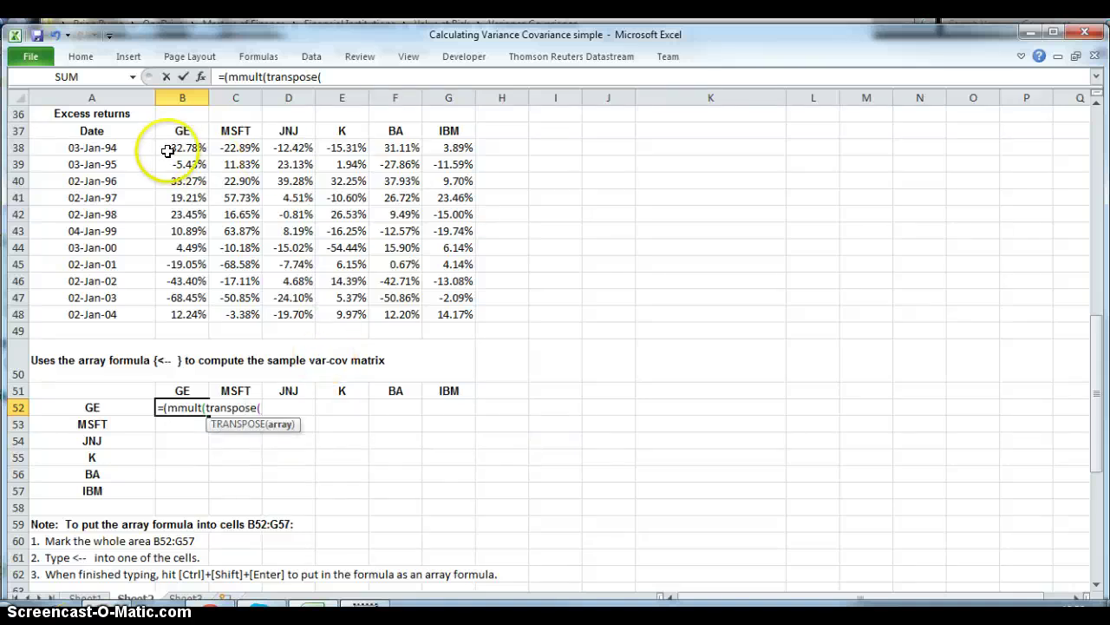
pyautogui.moveTo(168, 148); pyautogui.dragTo(454, 314)
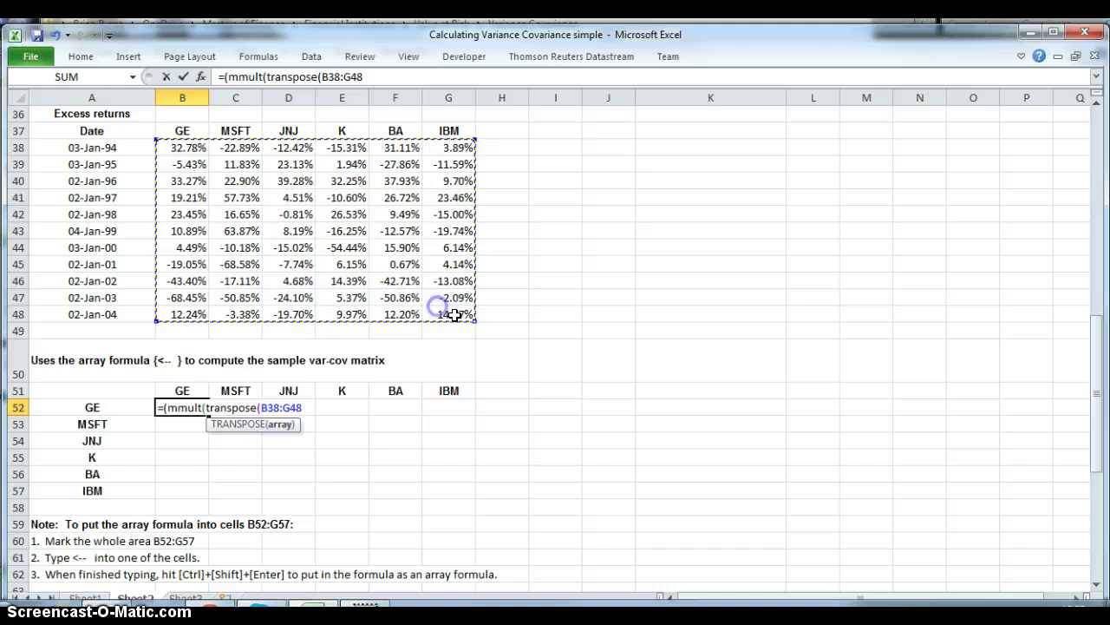
pyautogui.write(')')
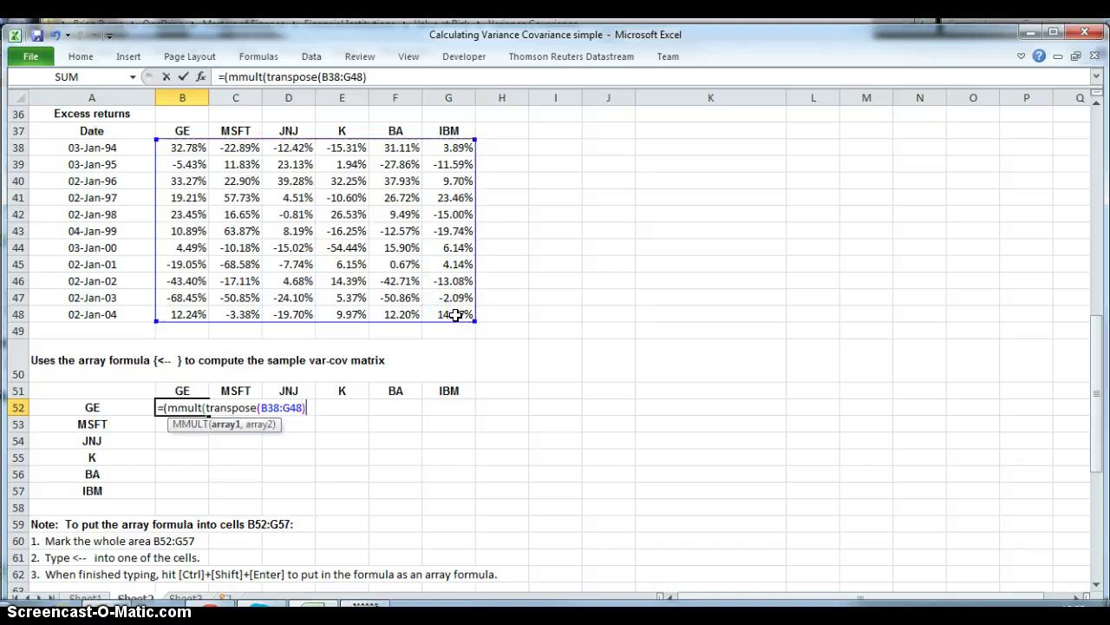
pyautogui.write(',')
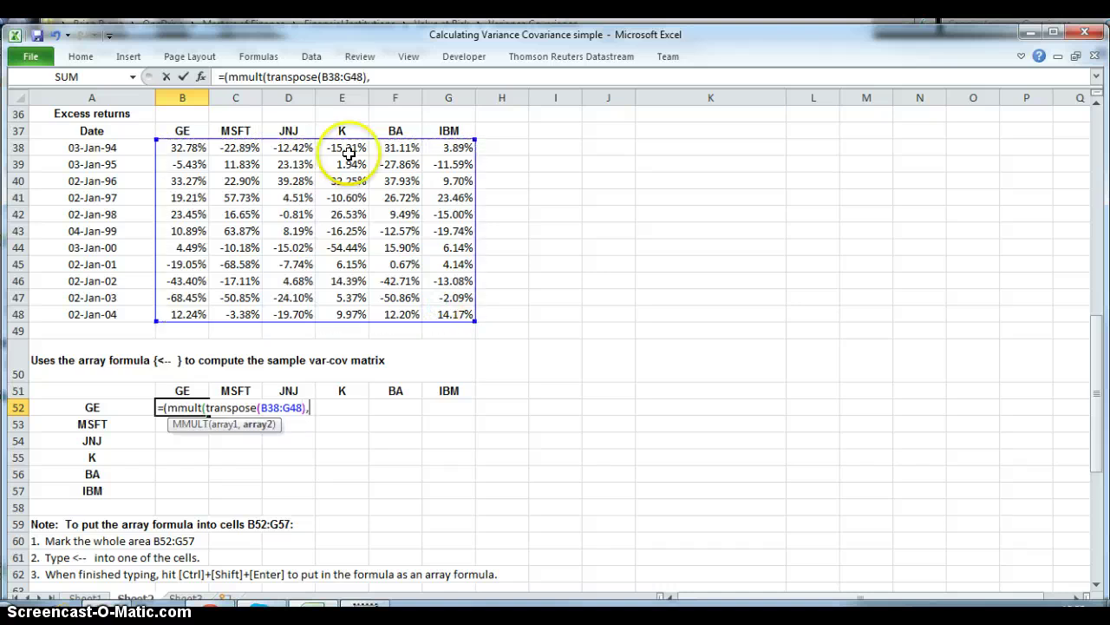
pyautogui.moveTo(182, 147); pyautogui.dragTo(457, 315)
pyautogui.write(')/10')
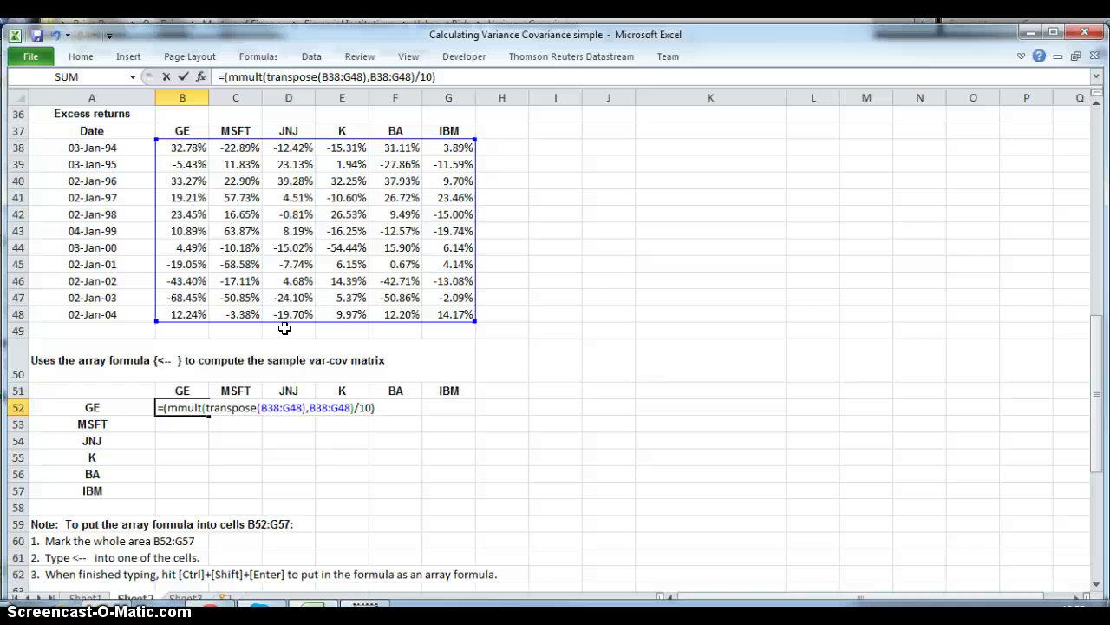
pyautogui.hotkey('ctrl', 'shift', 'Return')
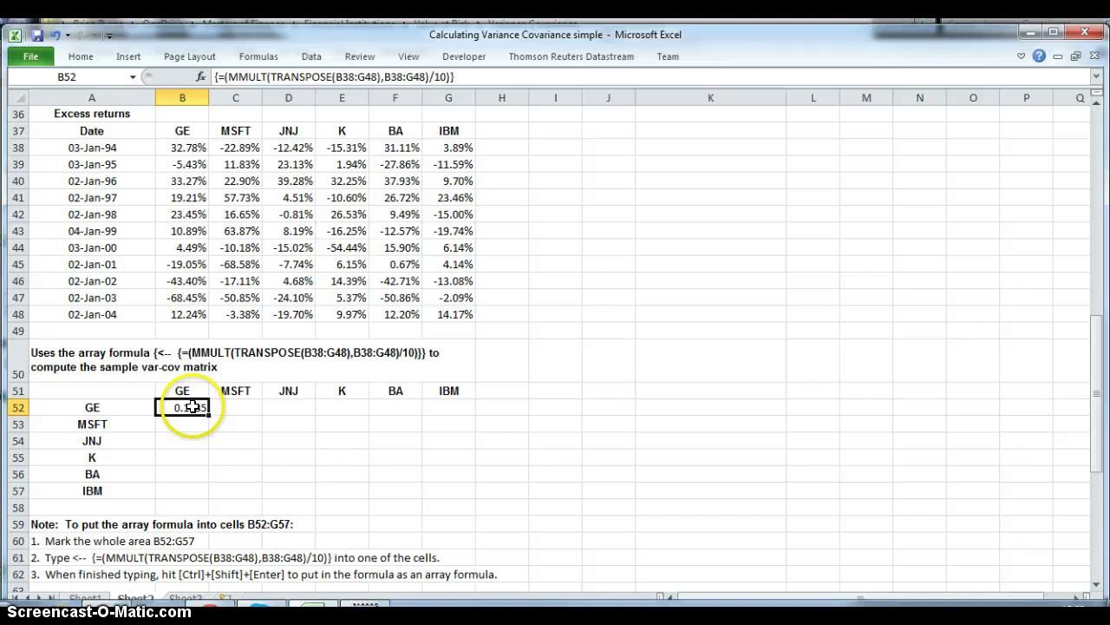
# Extend the array formula from B52 over the whole matrix range B52:G57
pyautogui.moveTo(199, 404); pyautogui.dragTo(428, 485)
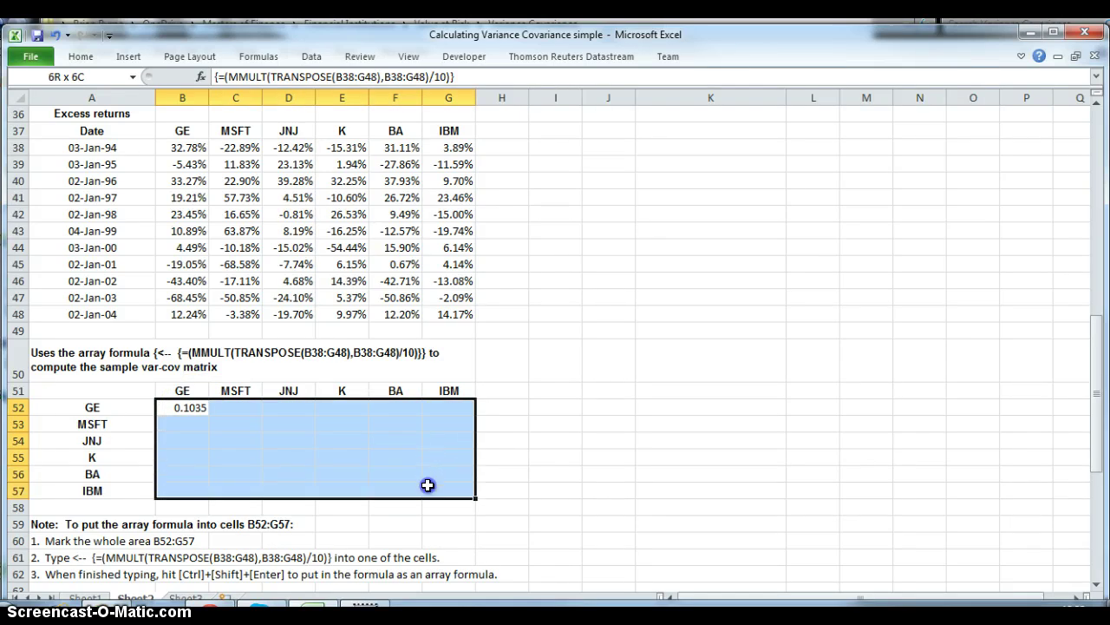
pyautogui.click(464, 76)
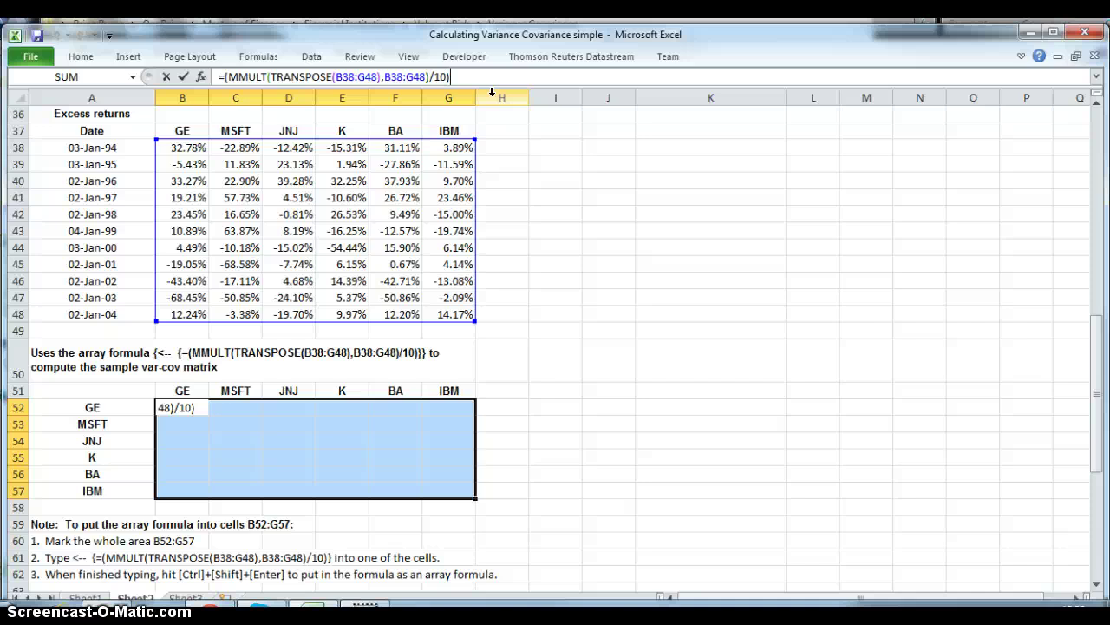
pyautogui.hotkey('ctrl', 'shift', 'Return')
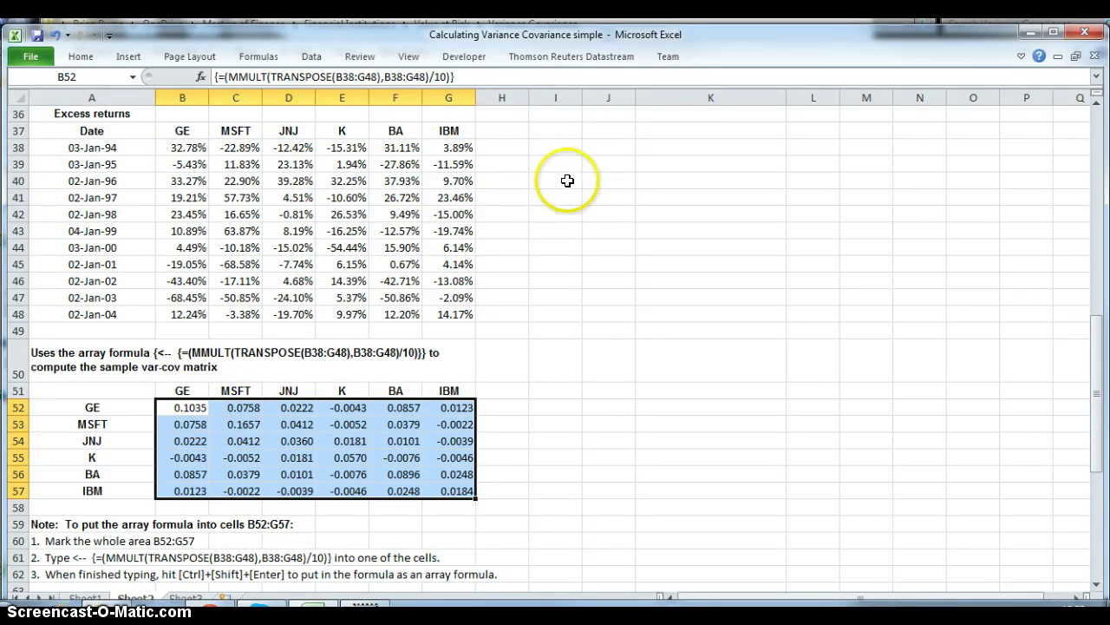
# Format the variance-covariance matrix values in B52:G57 as Percentage
pyautogui.click(81, 56)
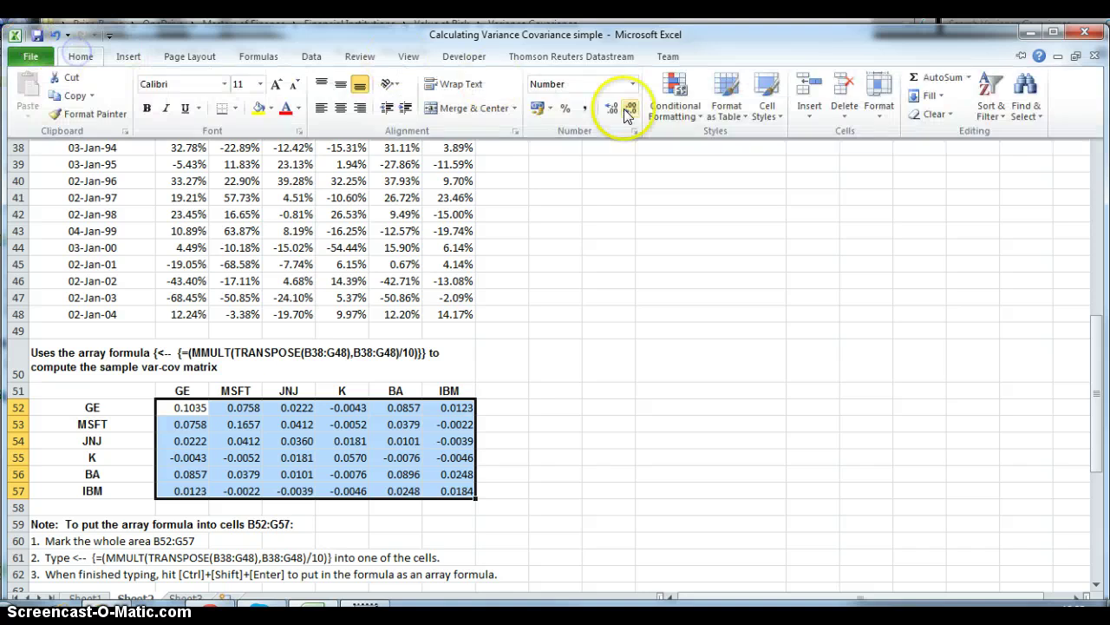
pyautogui.click(633, 84)
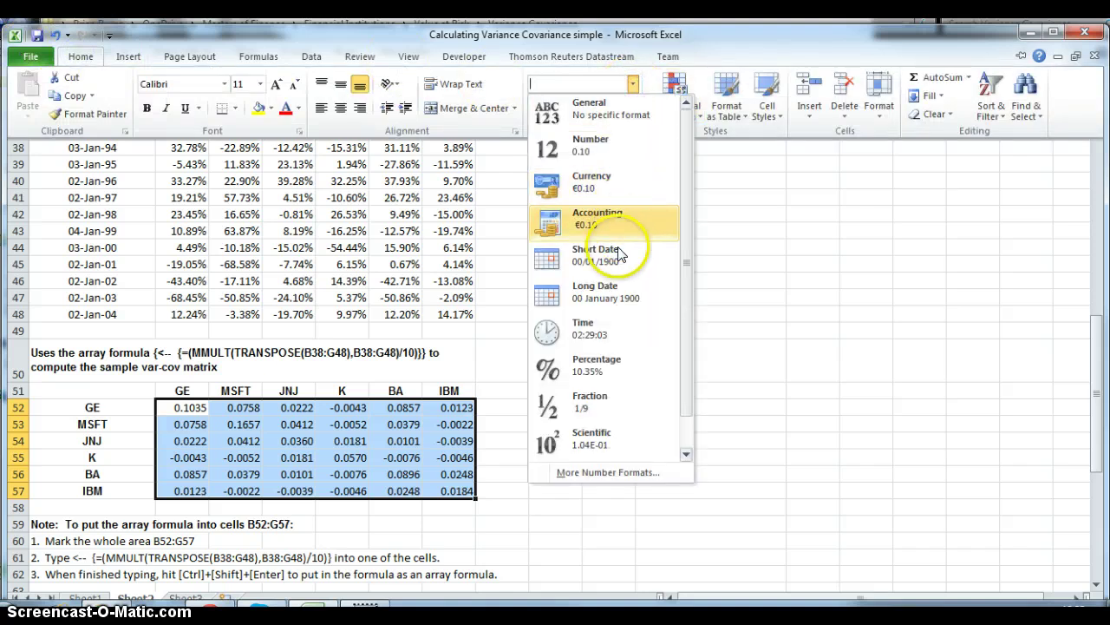
pyautogui.click(605, 362)
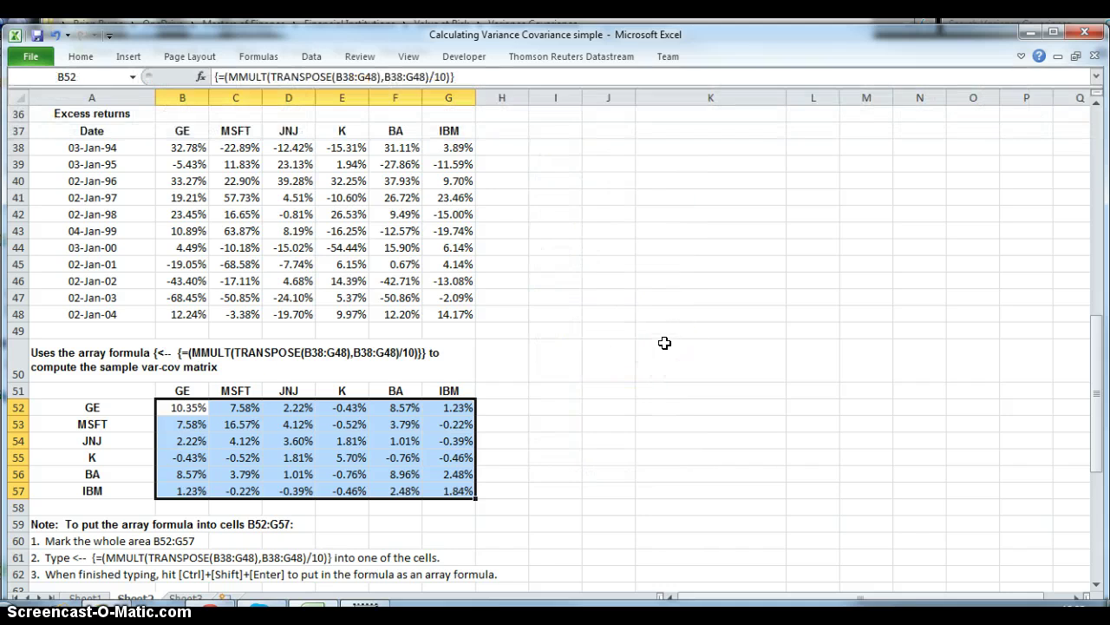
# Fill the GE variance in B33 and the matching GE/GE matrix cell B52 with yellow
pyautogui.scroll(2, 665, 342)
pyautogui.scroll(-1, 665, 342)
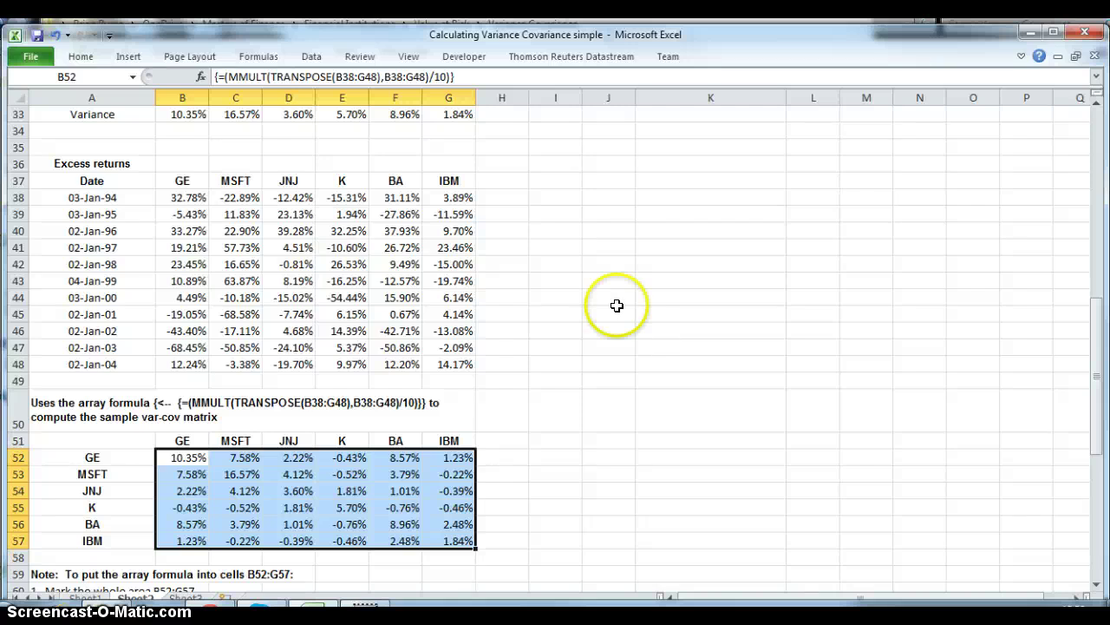
pyautogui.click(192, 113)
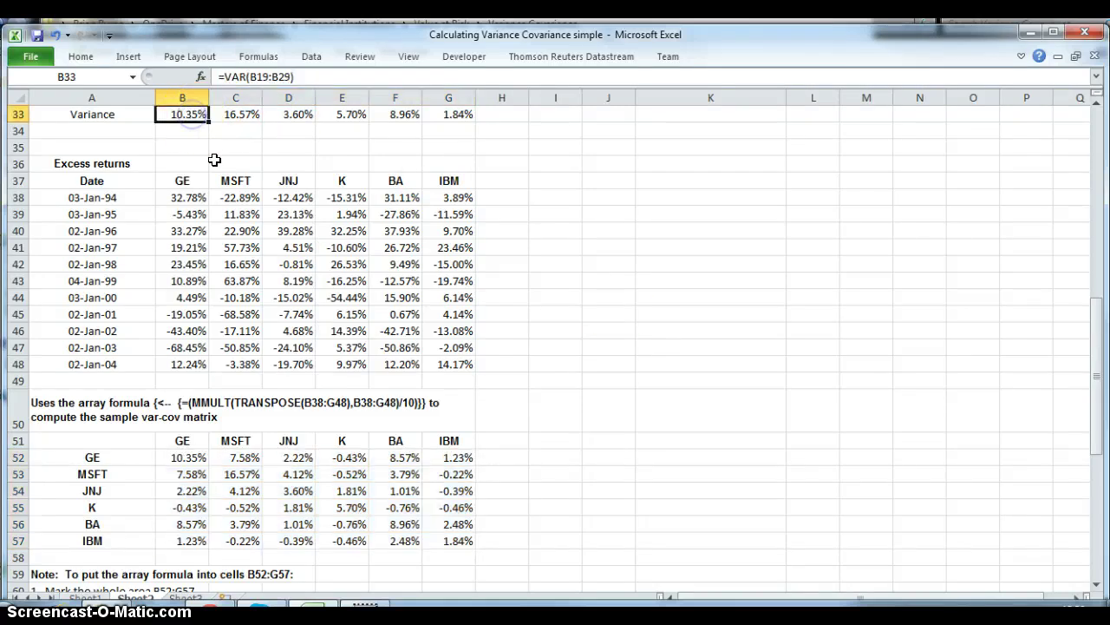
pyautogui.click(80, 56)
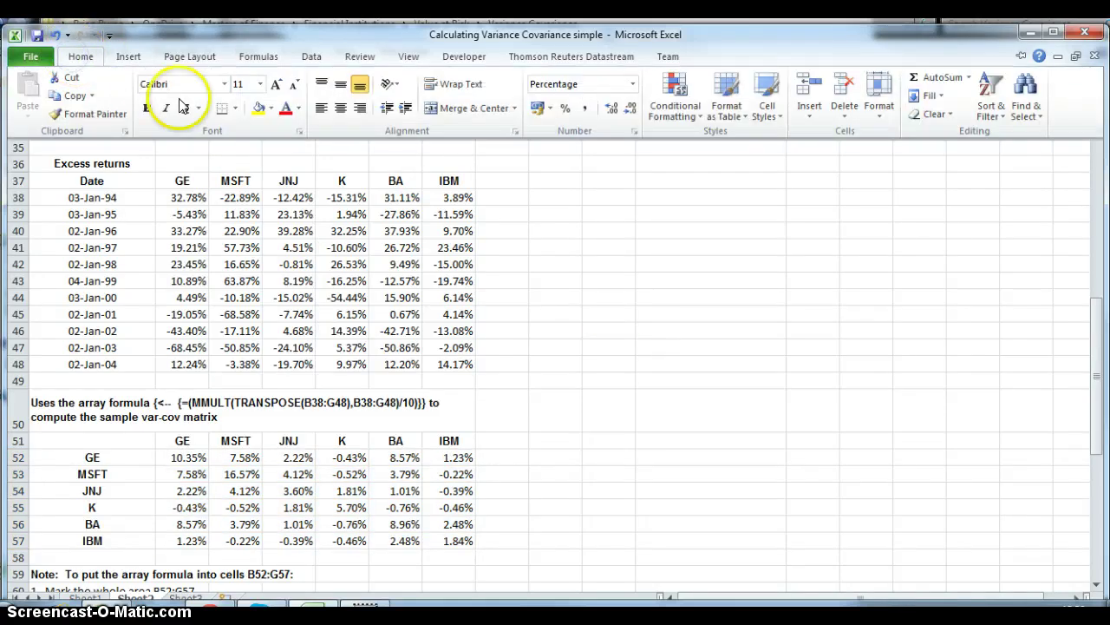
pyautogui.click(257, 109)
pyautogui.click(182, 457)
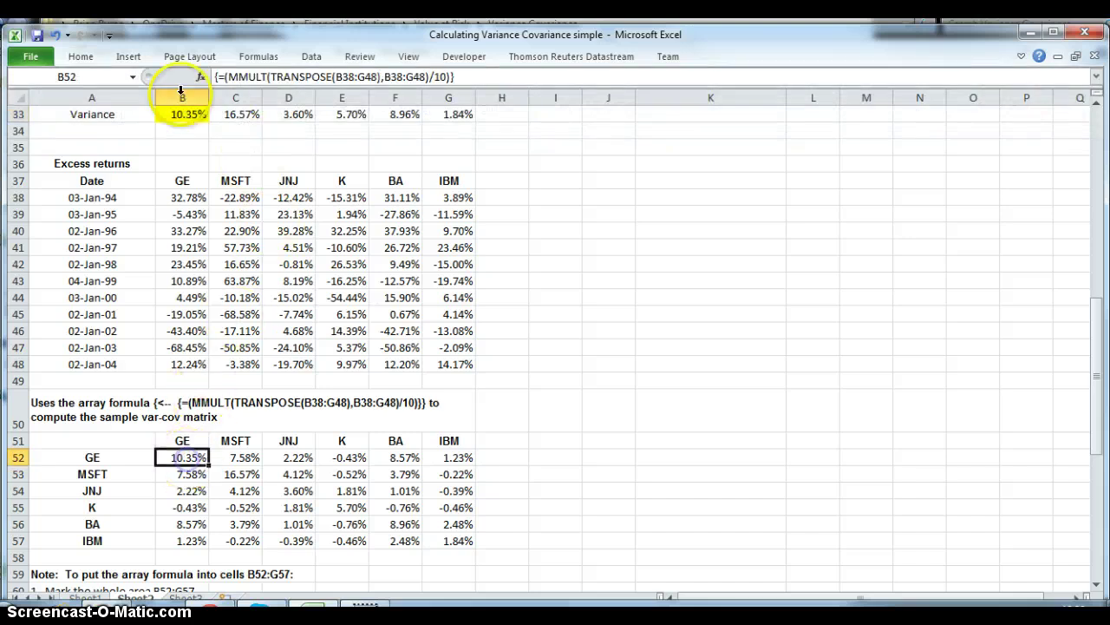
pyautogui.click(85, 56)
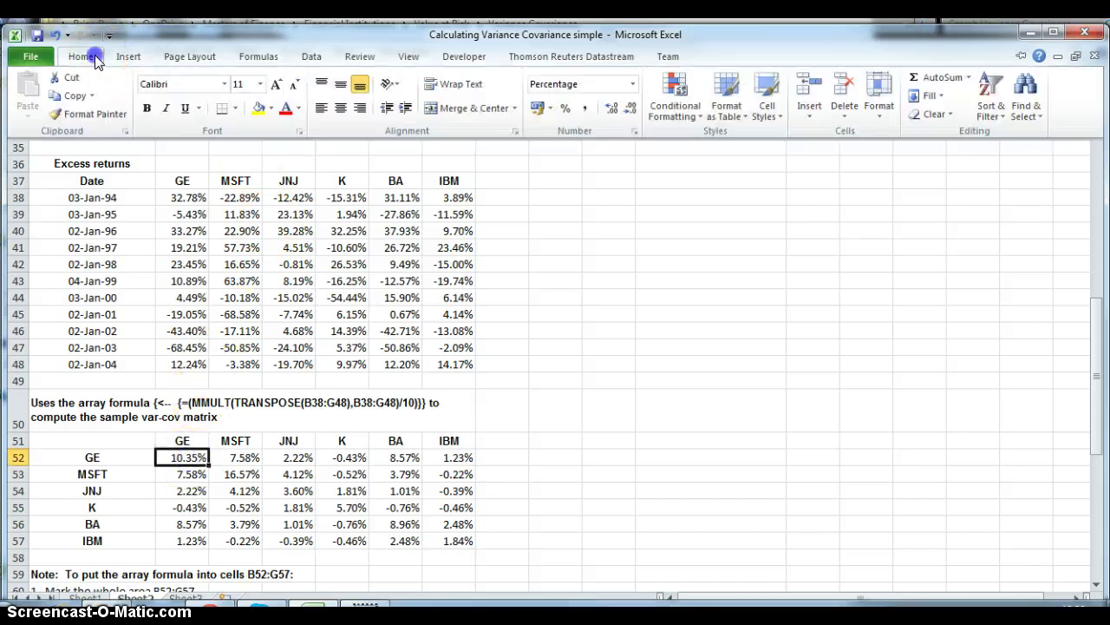
pyautogui.click(257, 109)
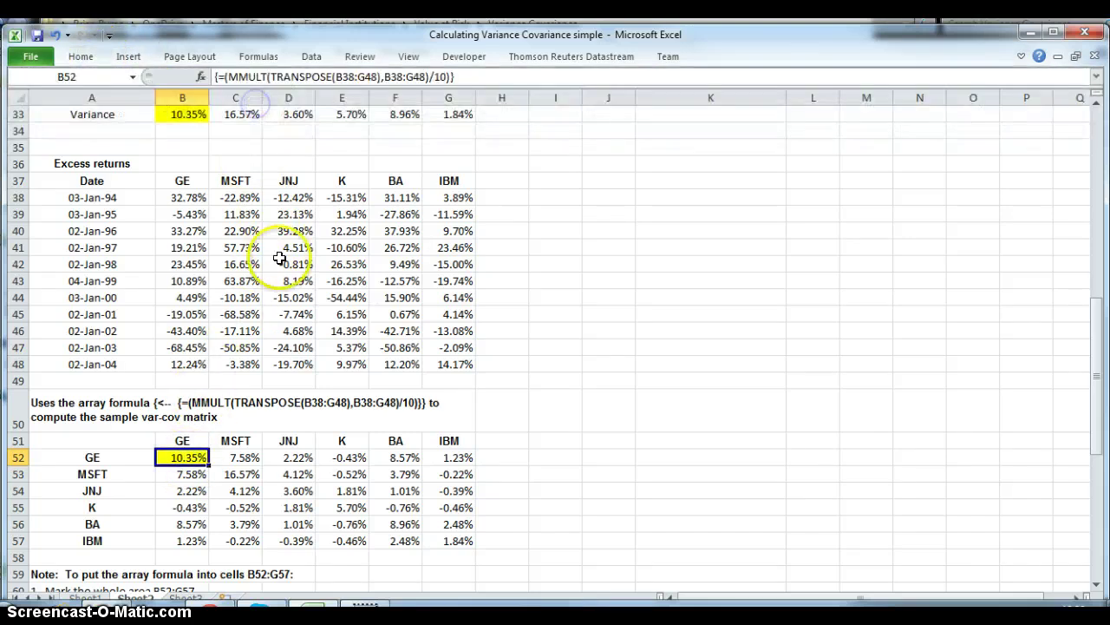
# Fill the remaining variances in C33:G33 and their matching matrix diagonal cells C53, D54, E55, F56 and G57 with yellow
pyautogui.keyDown('ctrl'); pyautogui.click(230, 115); pyautogui.keyUp('ctrl')
pyautogui.keyDown('ctrl'); pyautogui.click(236, 473); pyautogui.keyUp('ctrl')
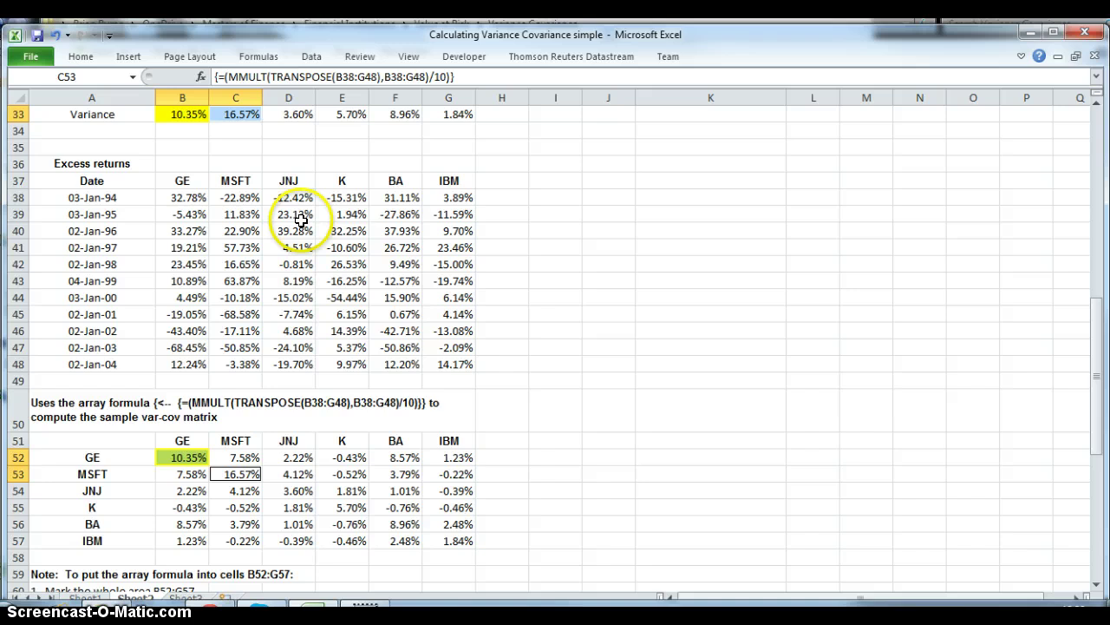
pyautogui.keyDown('ctrl'); pyautogui.click(291, 114); pyautogui.keyUp('ctrl')
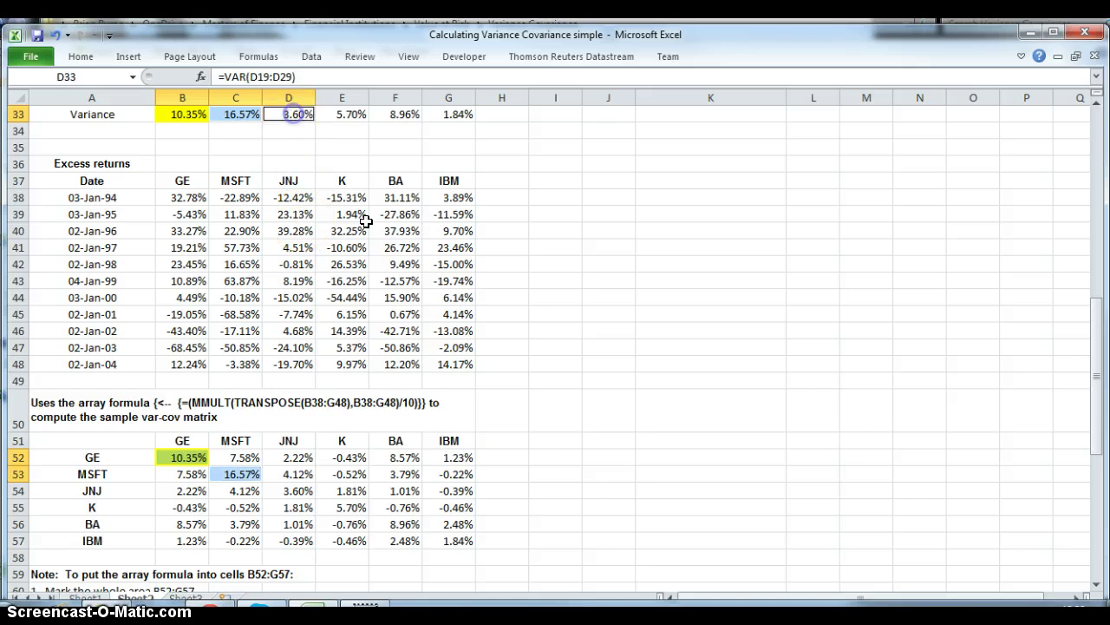
pyautogui.keyDown('ctrl'); pyautogui.click(295, 490); pyautogui.keyUp('ctrl')
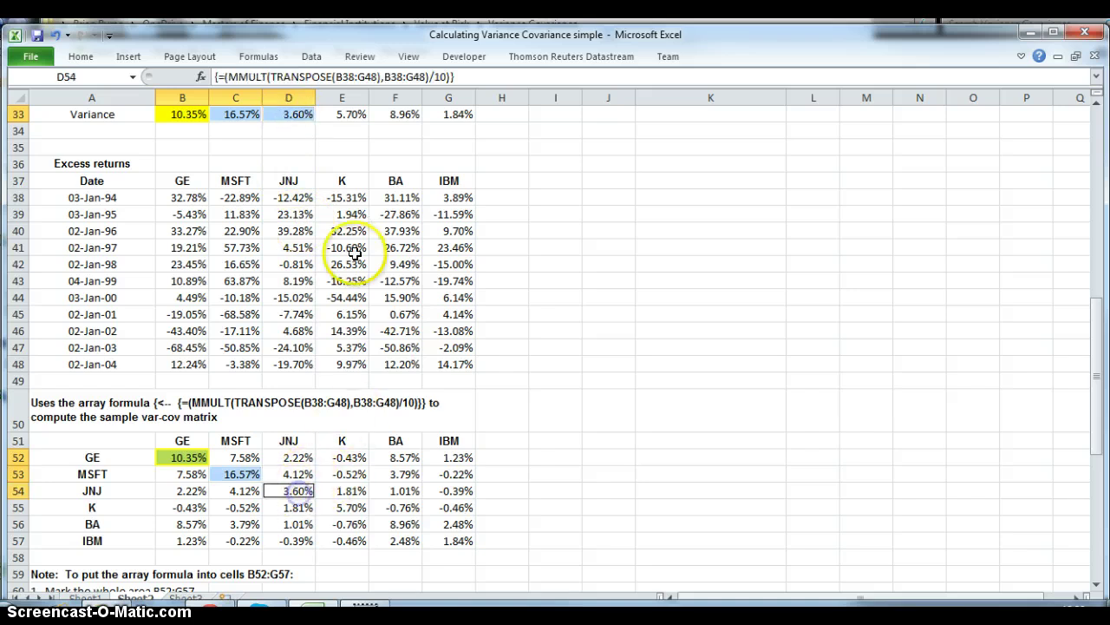
pyautogui.keyDown('ctrl'); pyautogui.click(344, 114); pyautogui.keyUp('ctrl')
pyautogui.keyDown('ctrl'); pyautogui.click(342, 506); pyautogui.keyUp('ctrl')
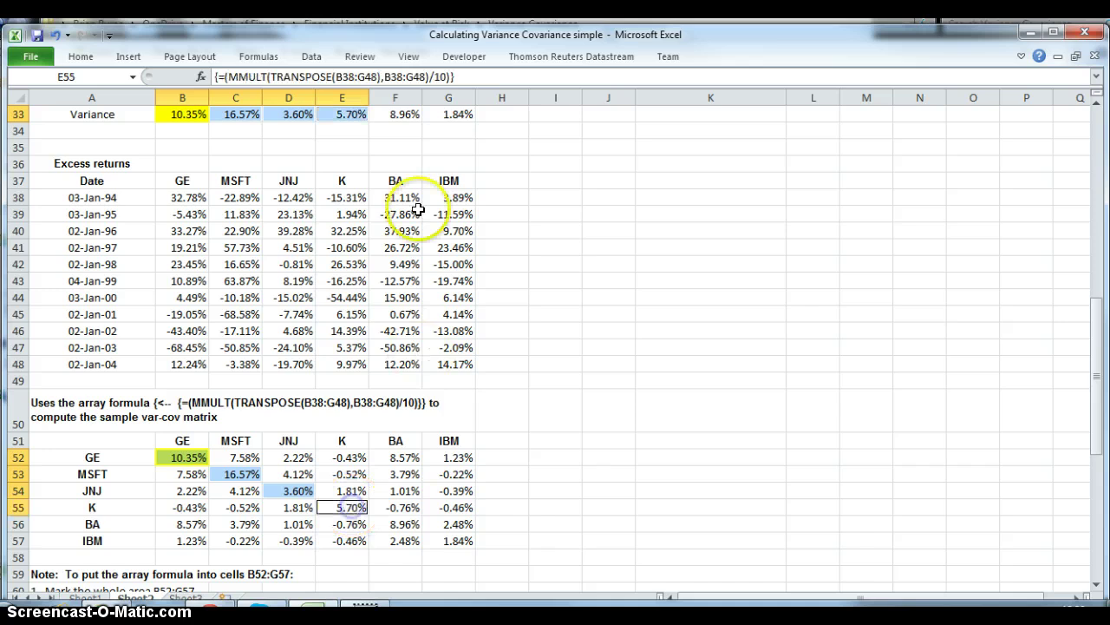
pyautogui.keyDown('ctrl'); pyautogui.click(392, 114); pyautogui.keyUp('ctrl')
pyautogui.keyDown('ctrl'); pyautogui.click(401, 523); pyautogui.keyUp('ctrl')
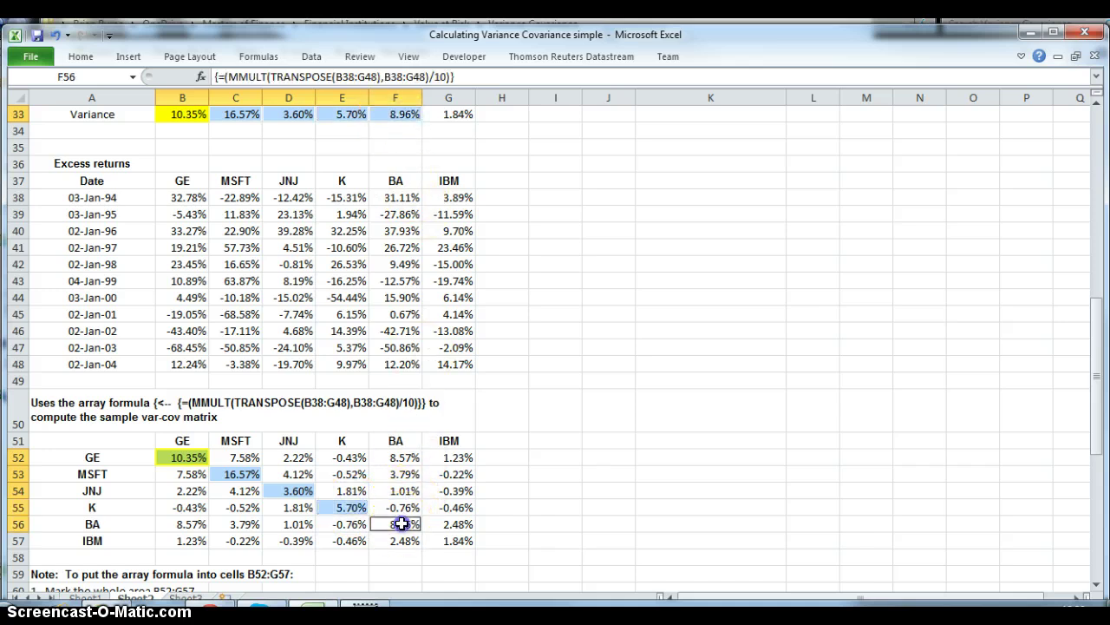
pyautogui.keyDown('ctrl'); pyautogui.click(448, 113); pyautogui.keyUp('ctrl')
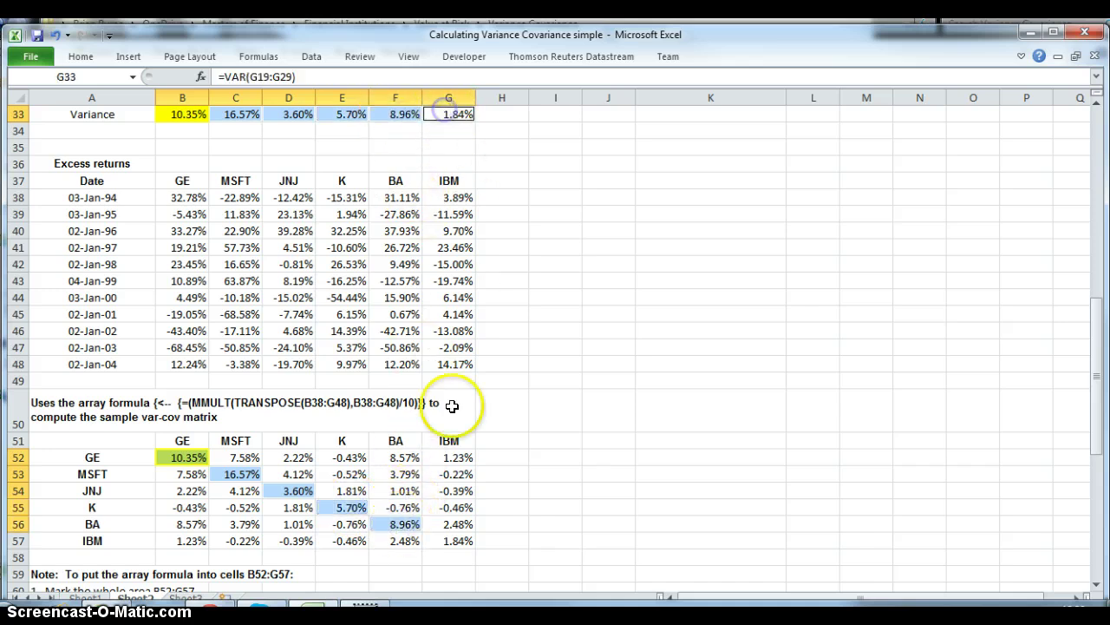
pyautogui.keyDown('ctrl'); pyautogui.click(446, 537); pyautogui.keyUp('ctrl')
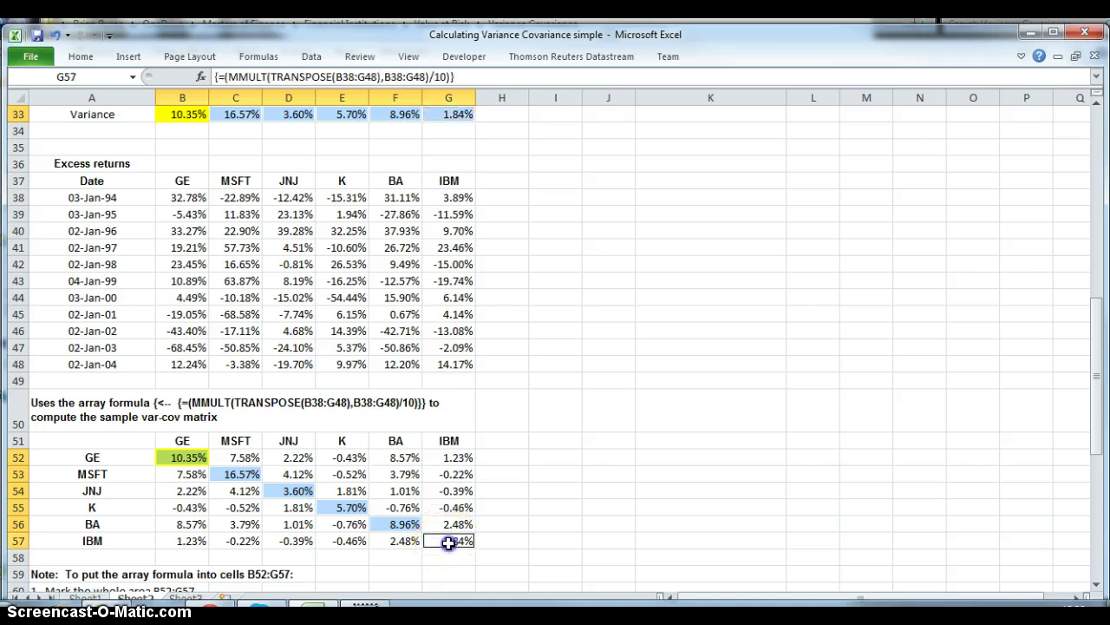
pyautogui.click(80, 59)
pyautogui.click(258, 108)
pyautogui.click(619, 362)
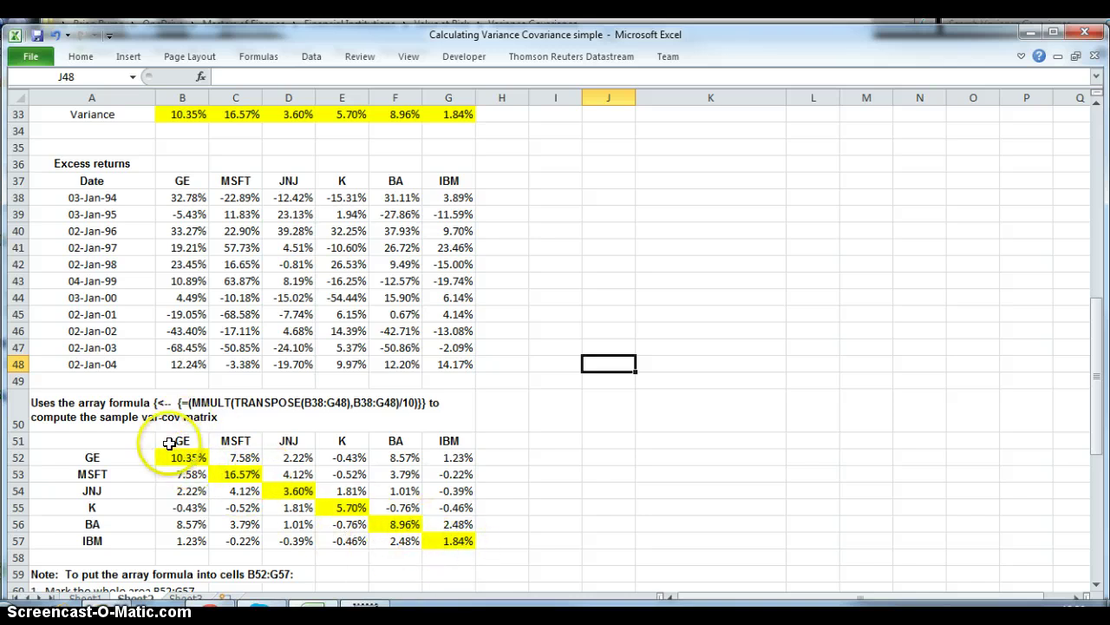
# Review the row 33 variances and compare the mirrored covariance pairs across the matrix diagonal: GE/MSFT, GE/IBM and MSFT/IBM
pyautogui.scroll(6, 260, 190)
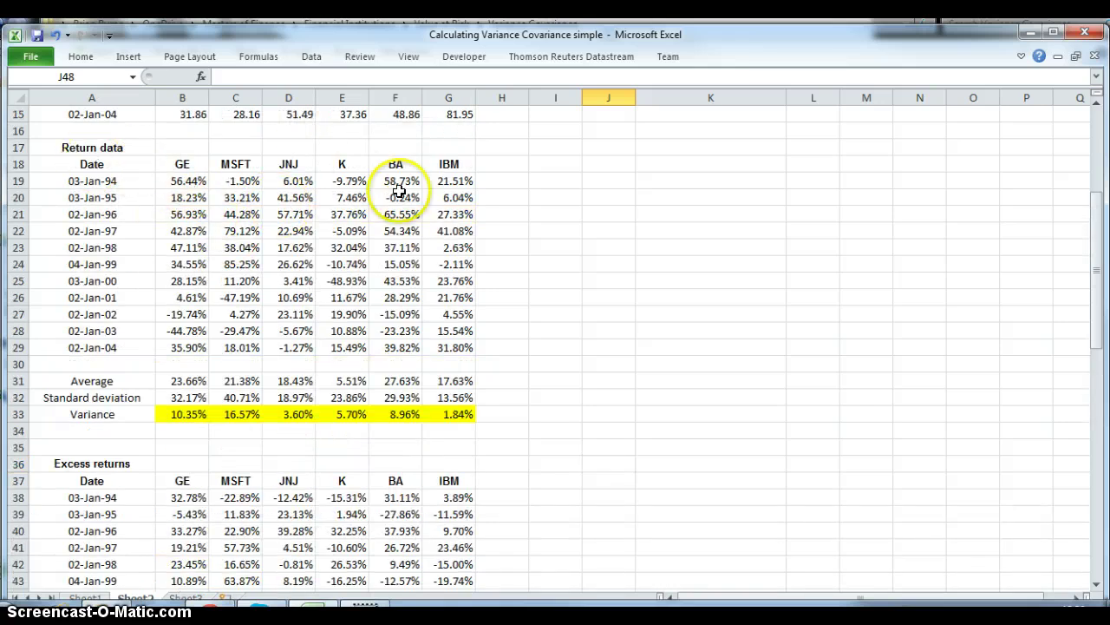
pyautogui.scroll(-2, 568, 370)
pyautogui.scroll(-5, 567, 368)
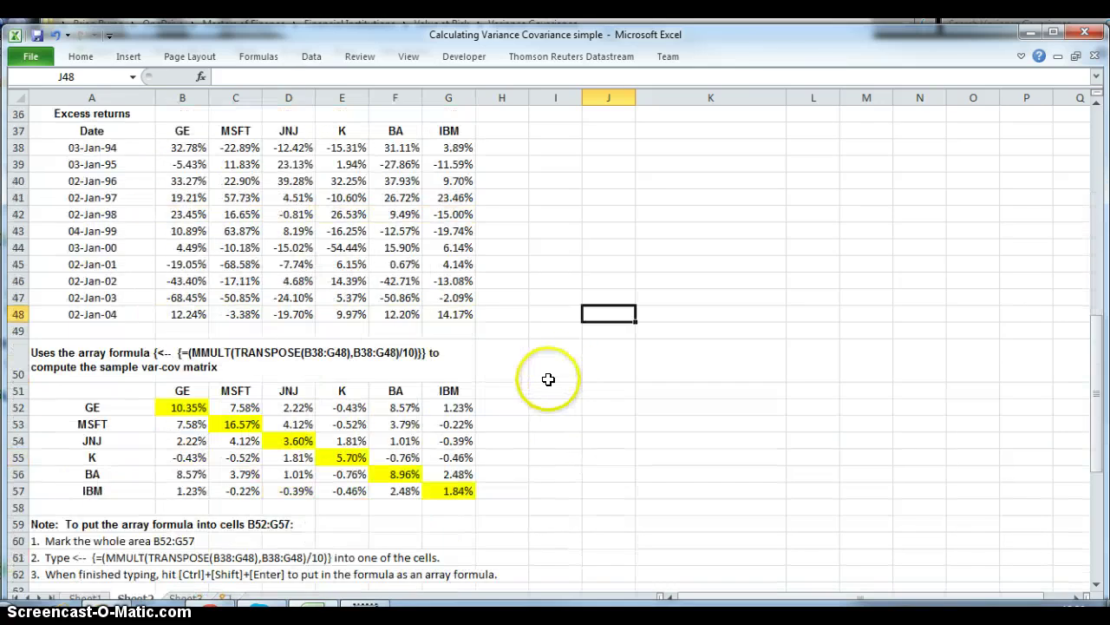
pyautogui.click(244, 405)
pyautogui.click(182, 425)
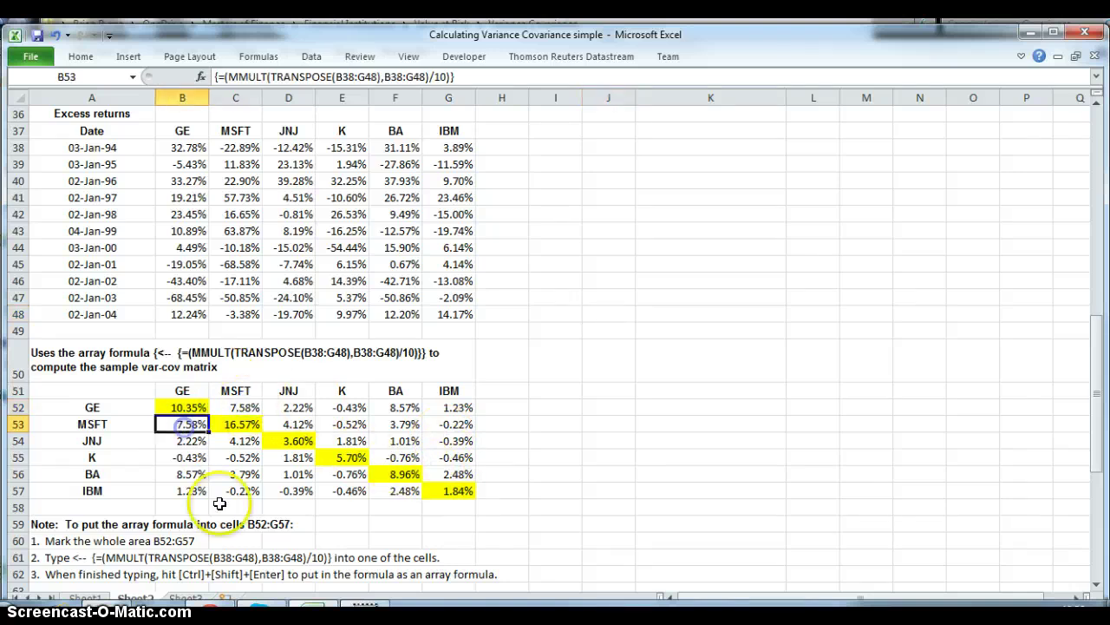
pyautogui.click(185, 490)
pyautogui.click(468, 408)
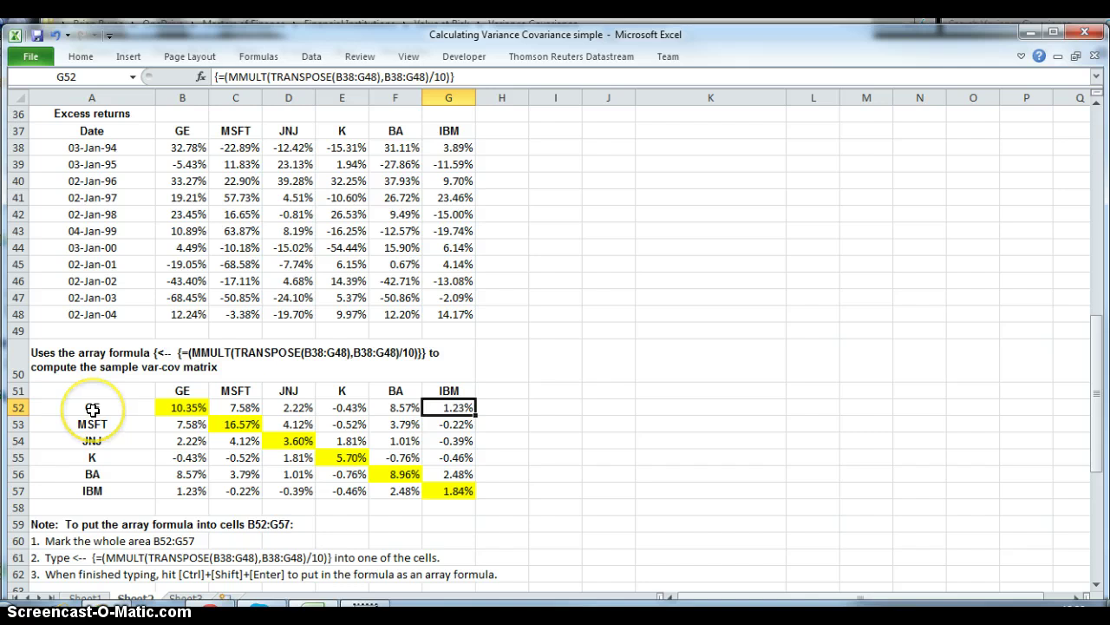
pyautogui.click(236, 408)
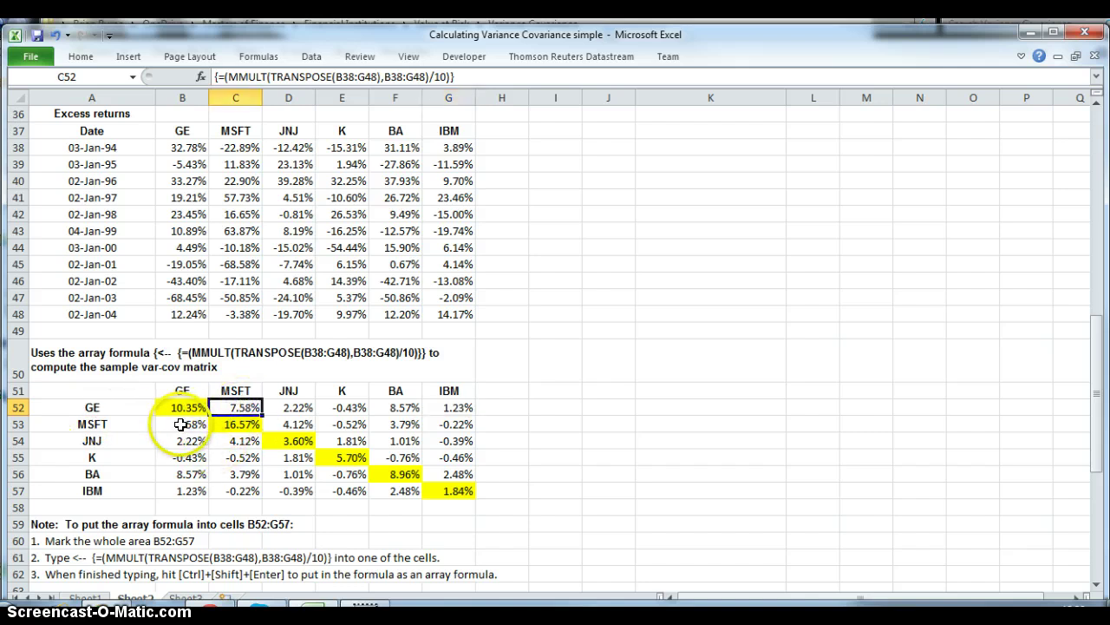
pyautogui.click(180, 424)
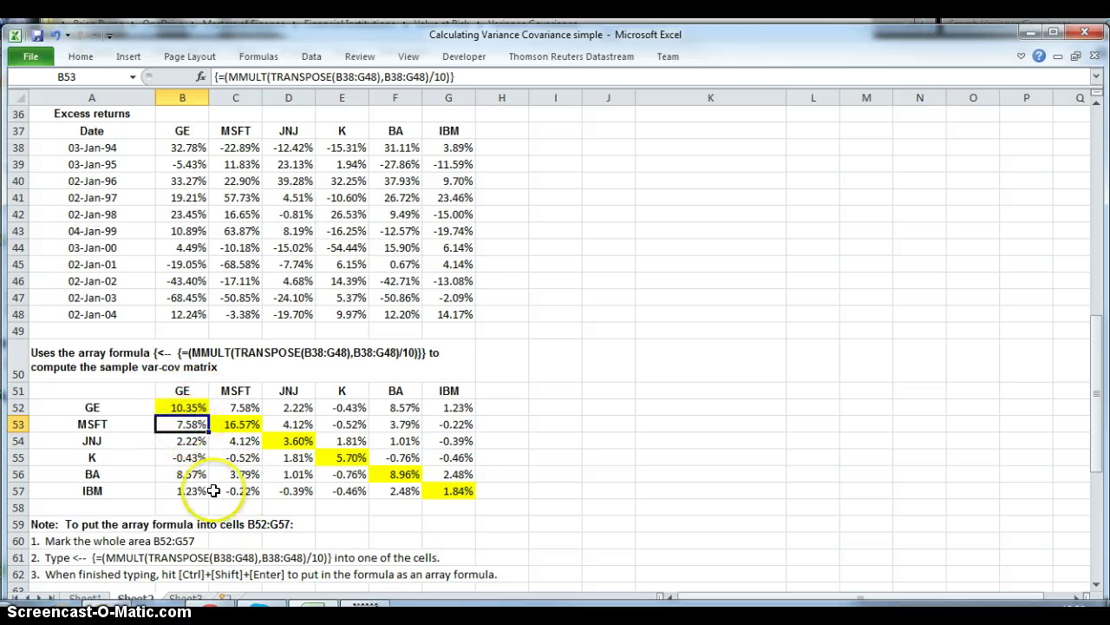
pyautogui.click(243, 491)
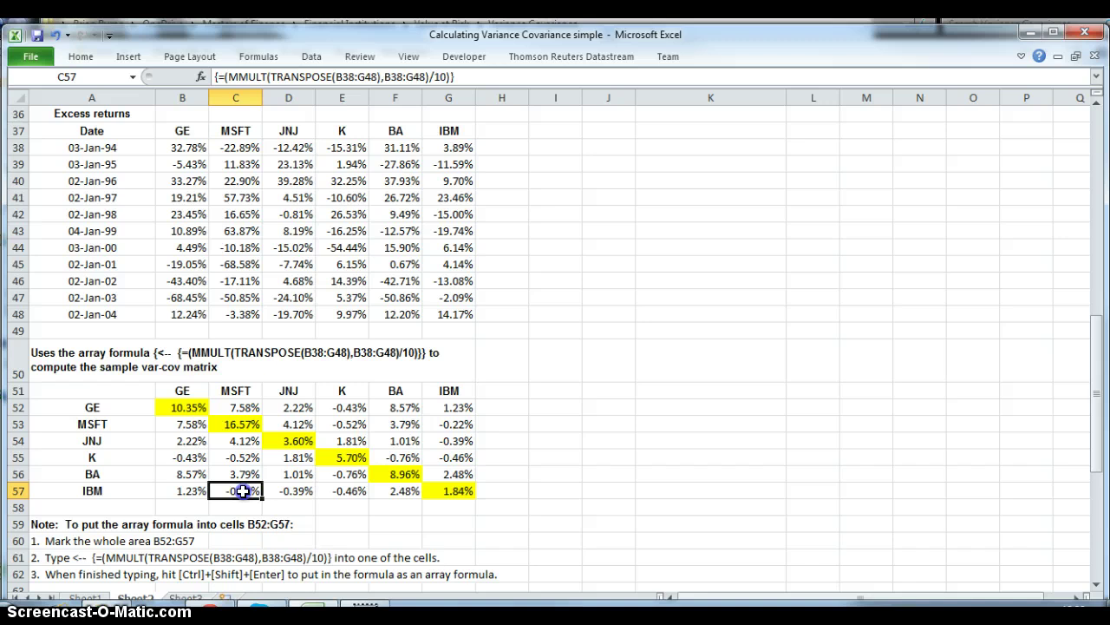
pyautogui.click(449, 423)
pyautogui.scroll(-3, 240, 284)
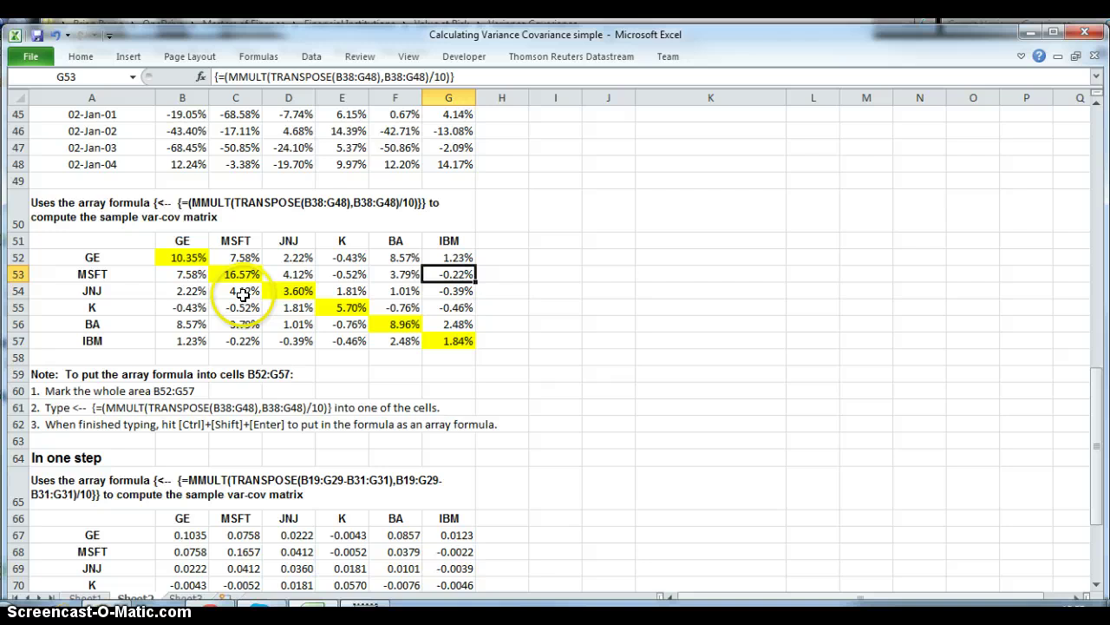
pyautogui.scroll(2, 242, 295)
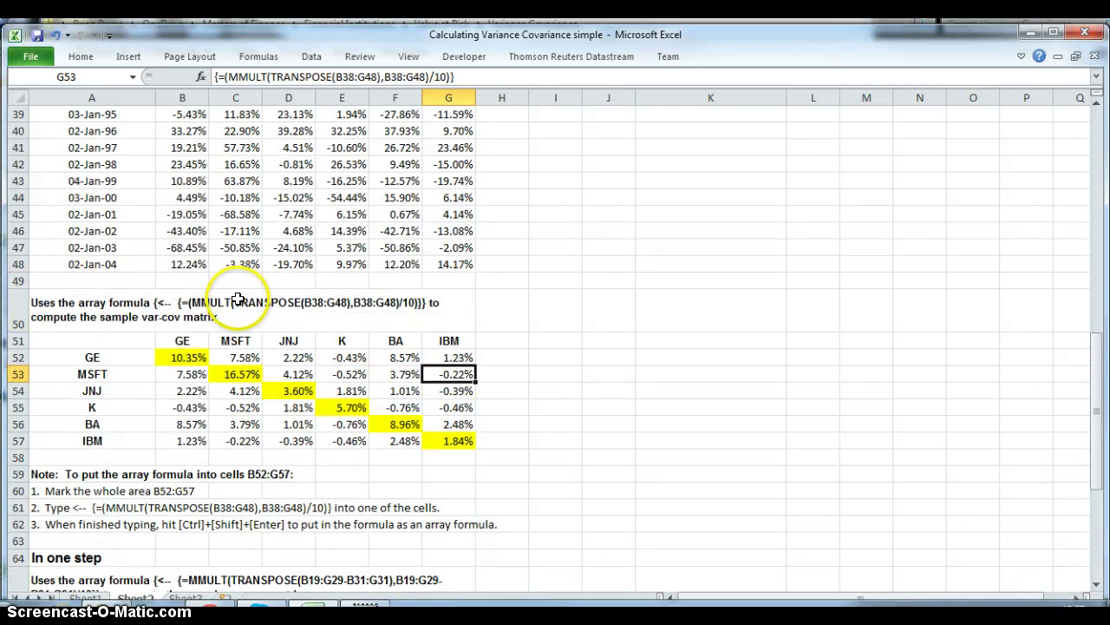